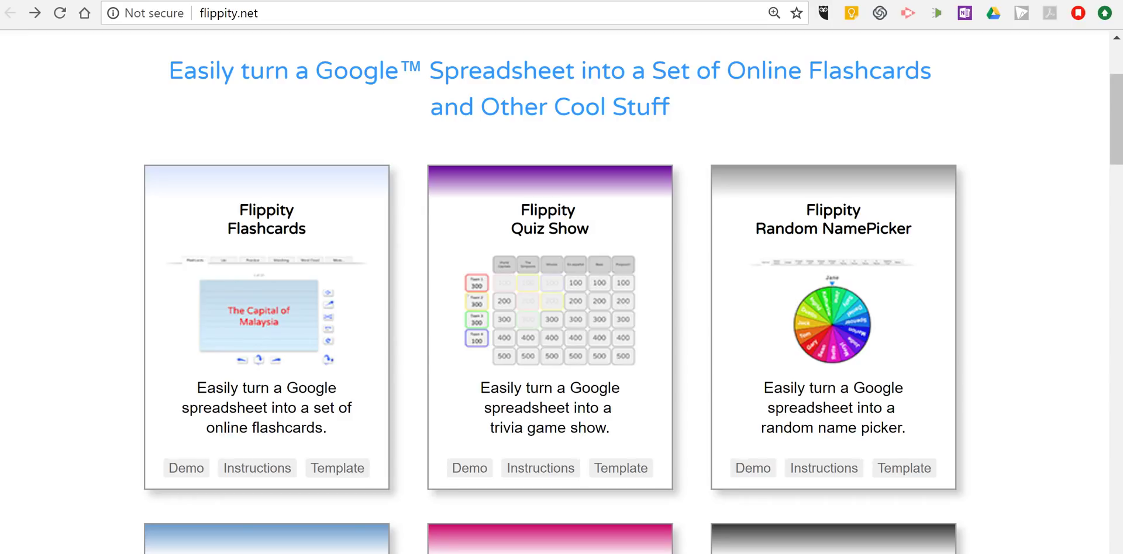
- Make a copy of the Flippity Timeline template in Google Sheets
{"action": "scroll", "coordinate": [287, 410], "scroll_direction": "down", "scroll_amount": 5}
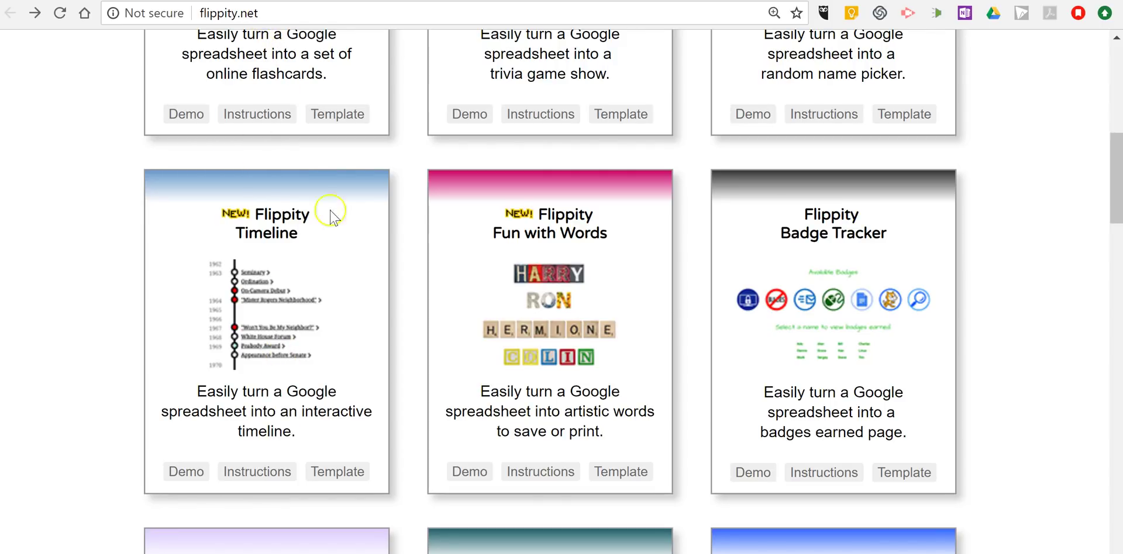
{"action": "left_click", "coordinate": [344, 483]}
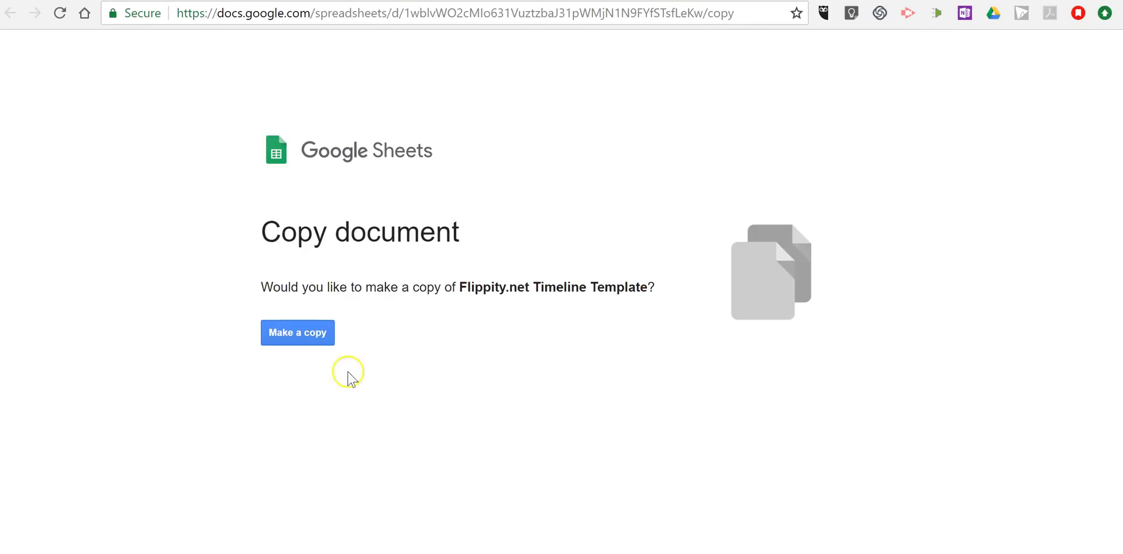
{"action": "left_click", "coordinate": [301, 334]}
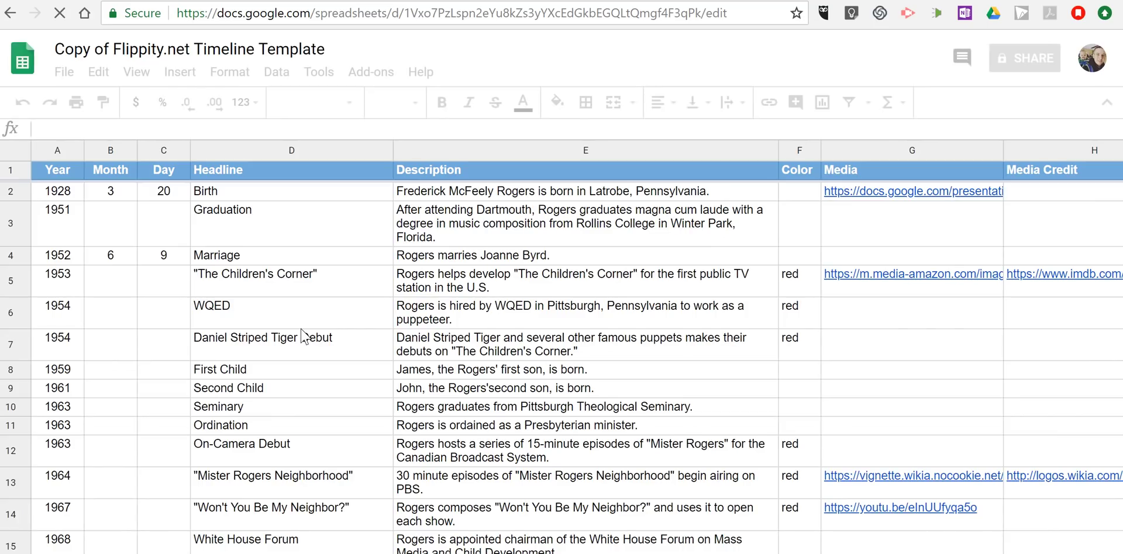
- Rename the copied spreadsheet file as "Timeline of Boston Red Sox"
{"action": "left_click", "coordinate": [229, 50]}
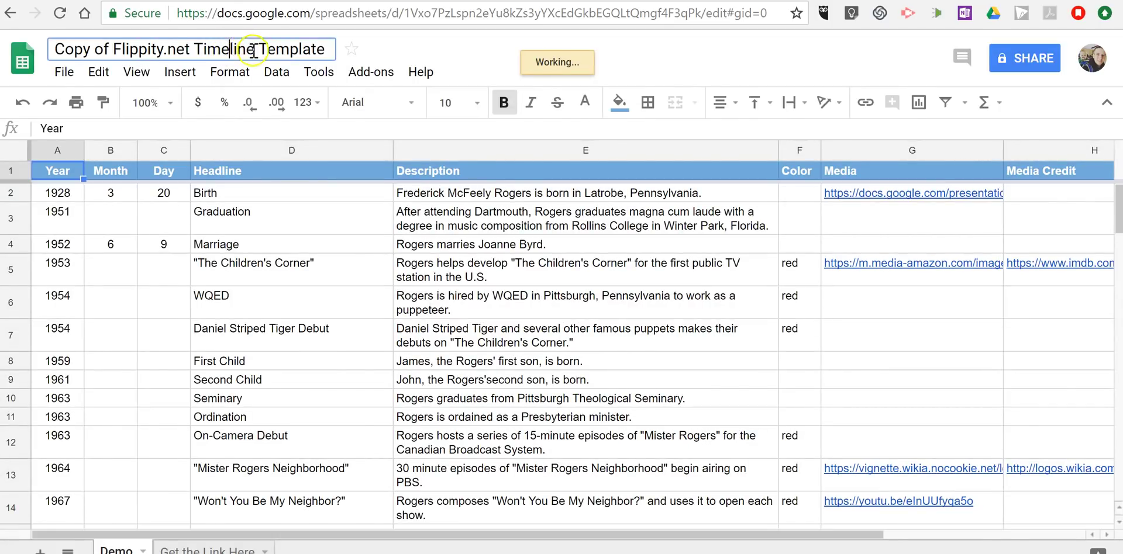
{"action": "double_click", "coordinate": [324, 49]}
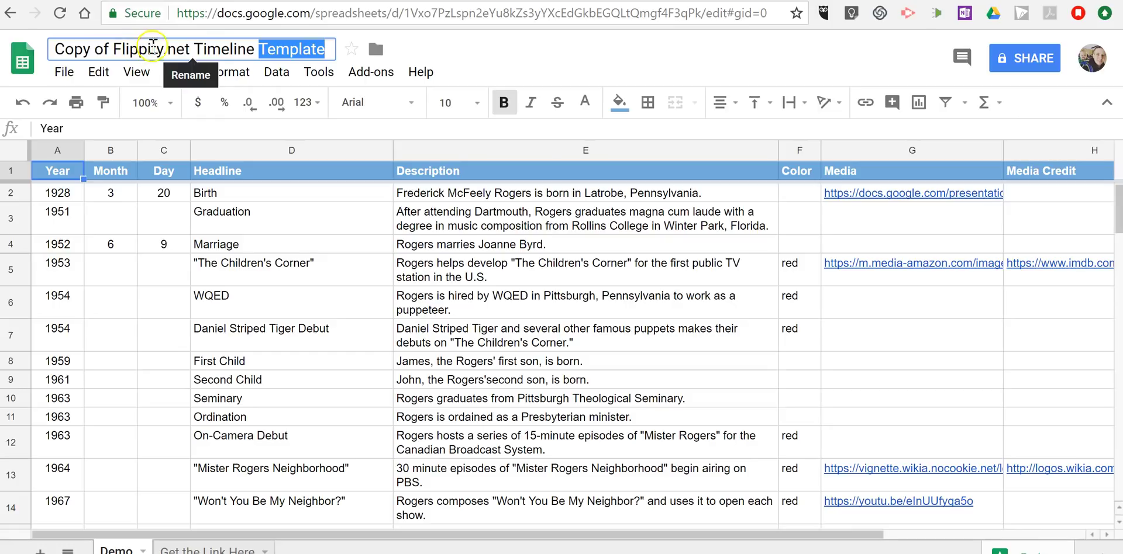
{"action": "double_click", "coordinate": [199, 49]}
{"action": "triple_click", "coordinate": [199, 49]}
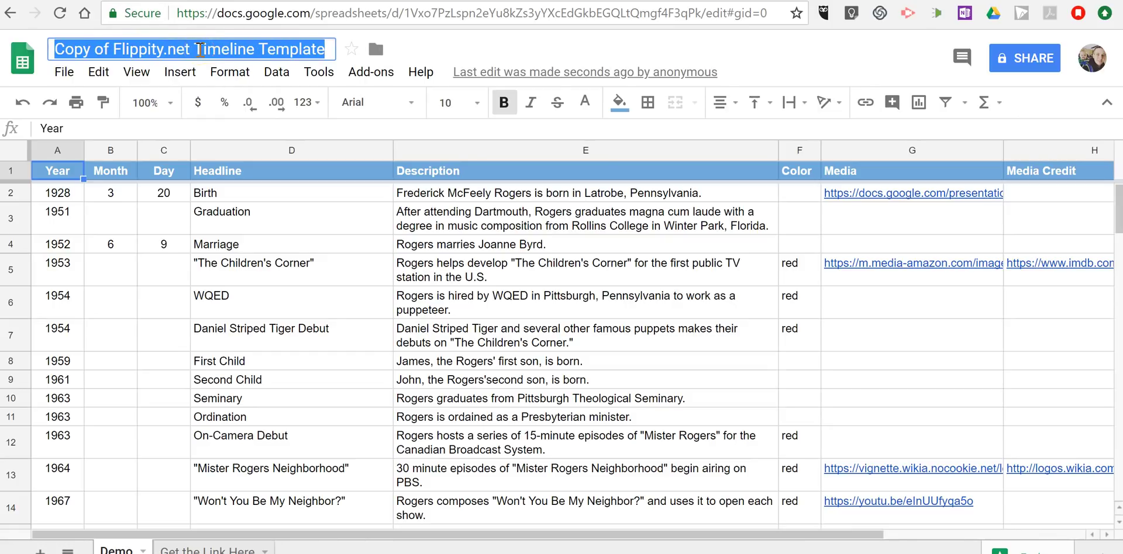
{"action": "type", "text": "Tim"}
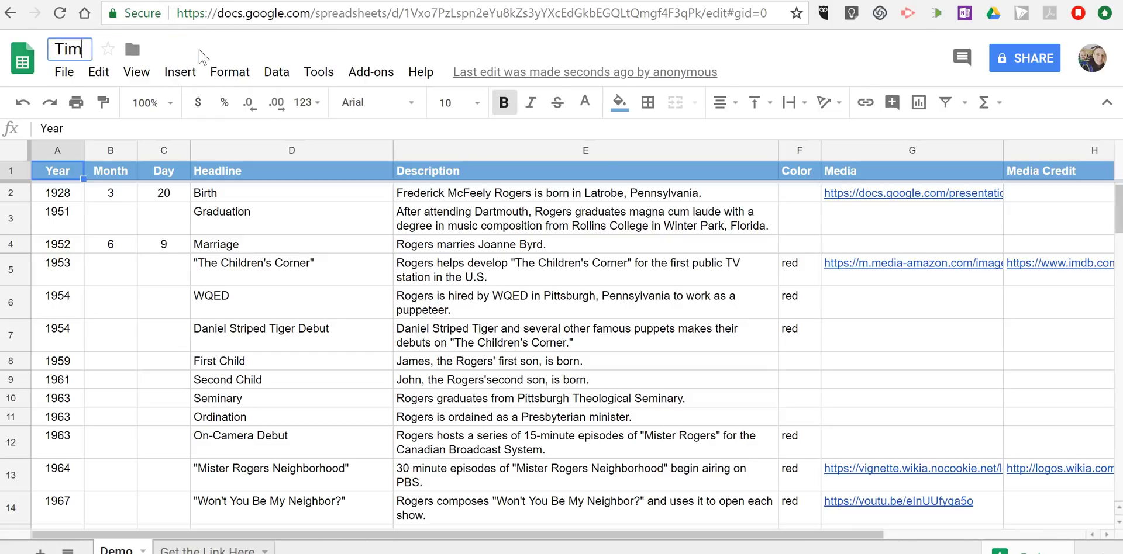
{"action": "type", "text": "eline of B"}
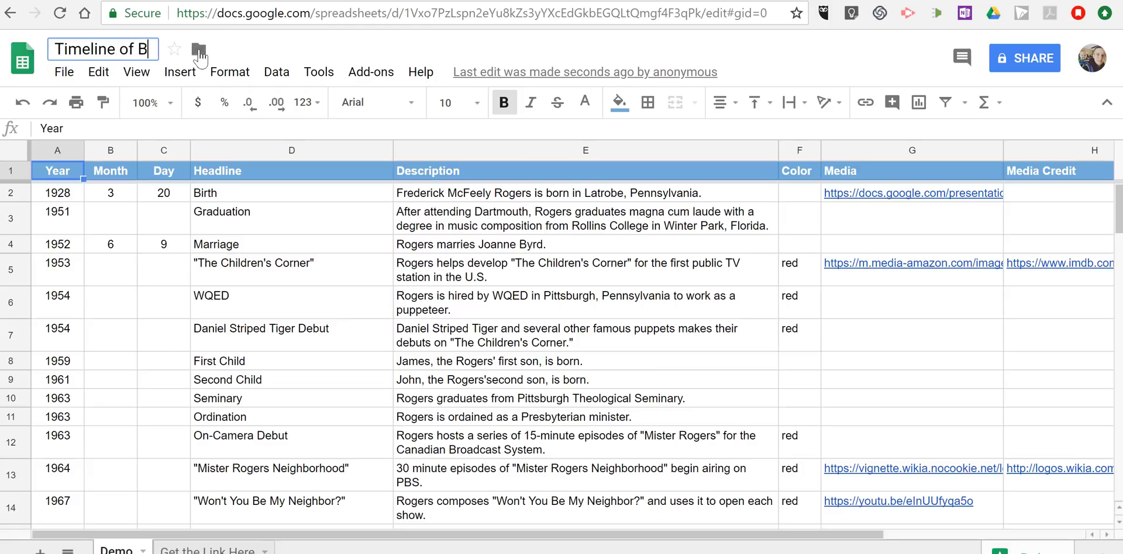
{"action": "type", "text": "oston Red Sox"}
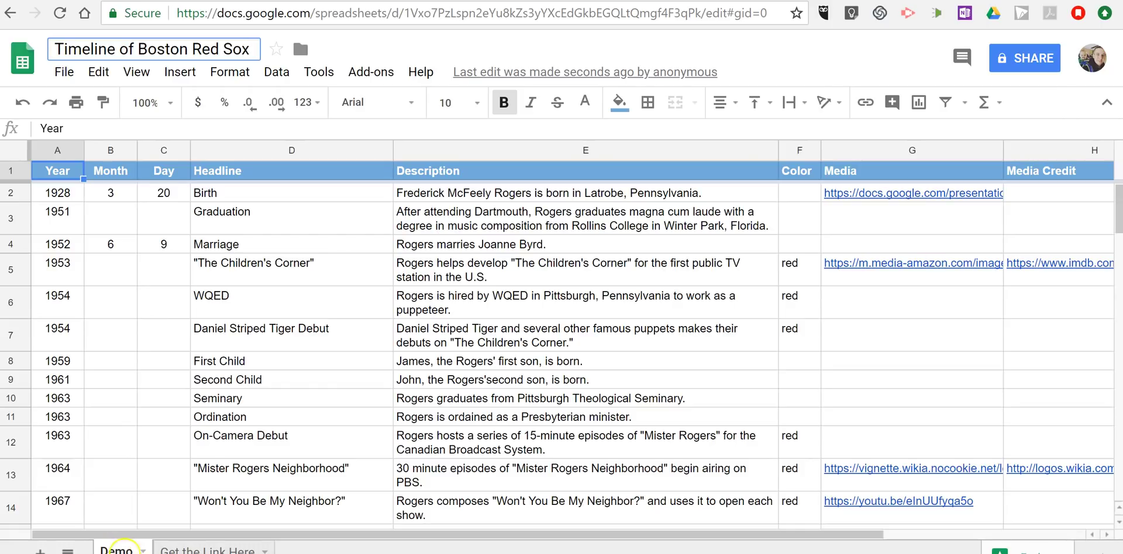
- Rename the Demo sheet as "Timeline of Boston Red Sox"
{"action": "left_click", "coordinate": [143, 550]}
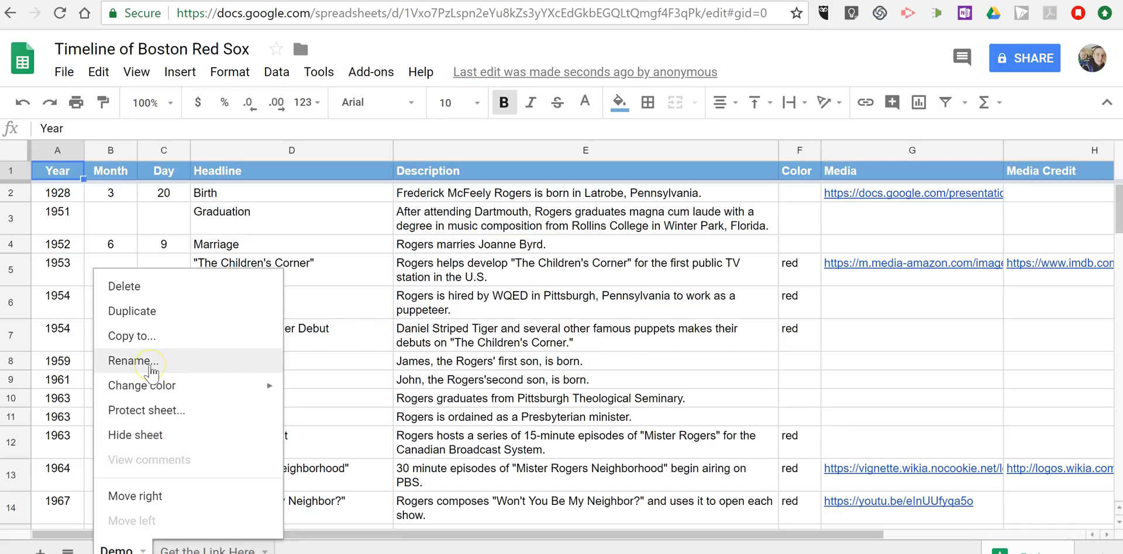
{"action": "left_click", "coordinate": [151, 369]}
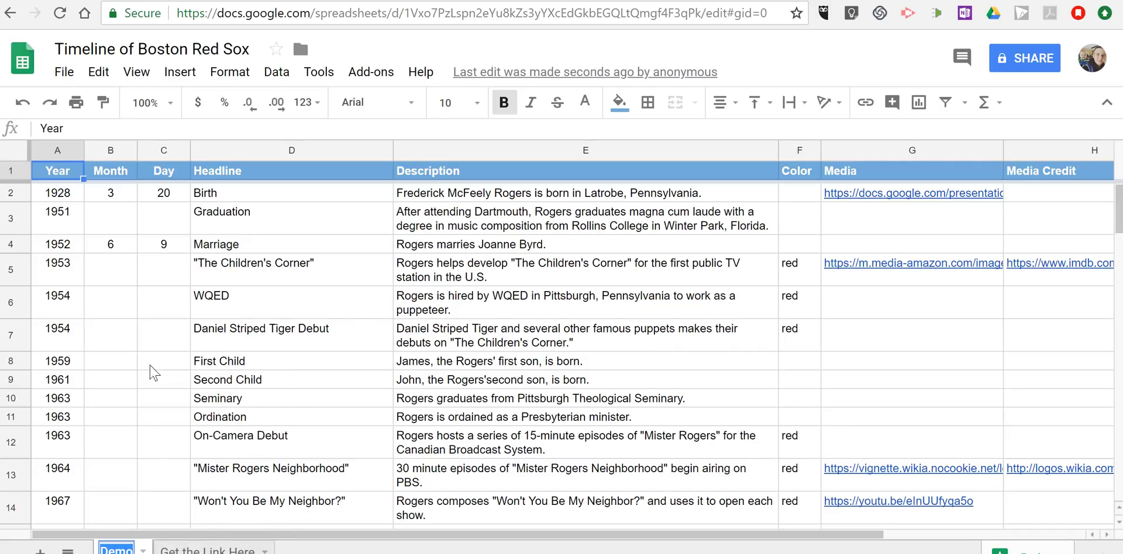
{"action": "type", "text": "Ti"}
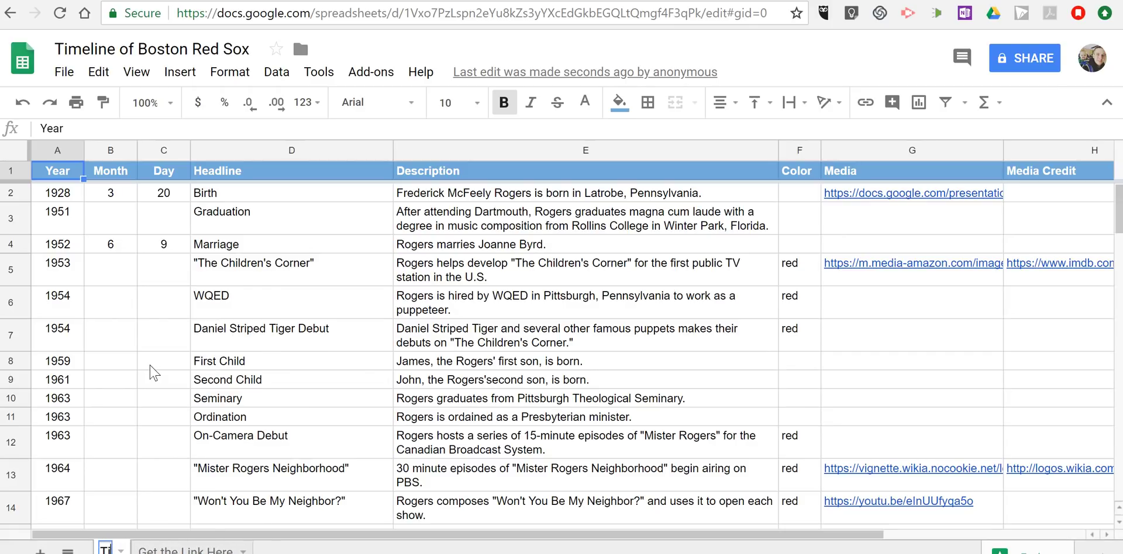
{"action": "type", "text": "meline of"}
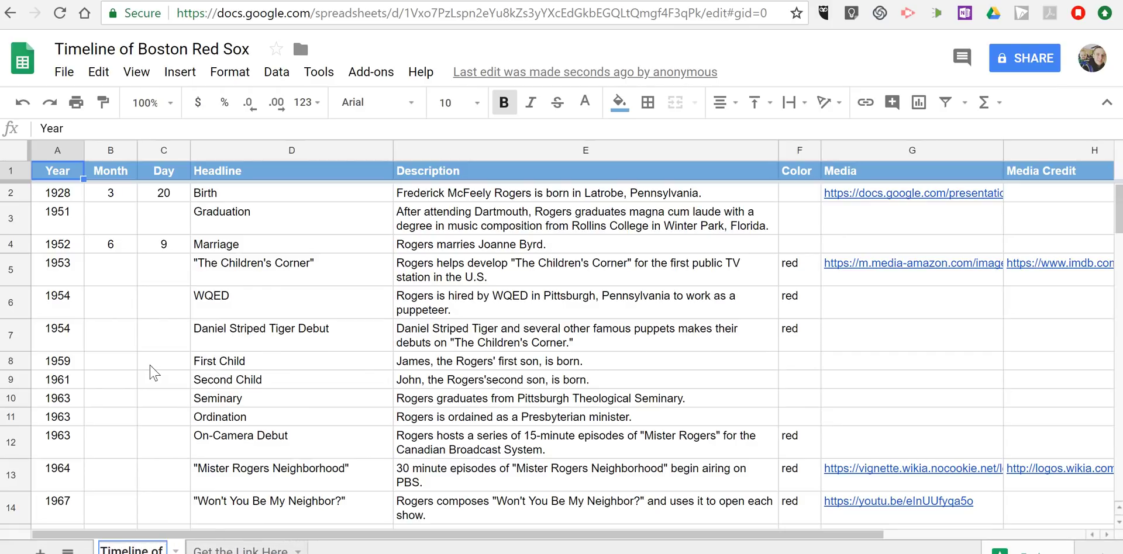
{"action": "type", "text": " Bosto"}
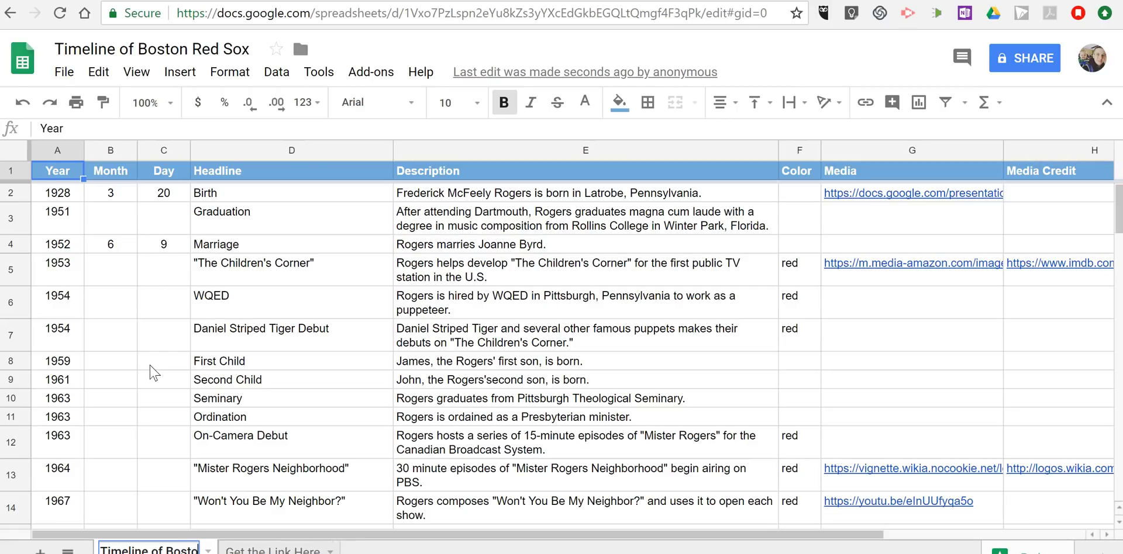
{"action": "type", "text": "n Red Sox"}
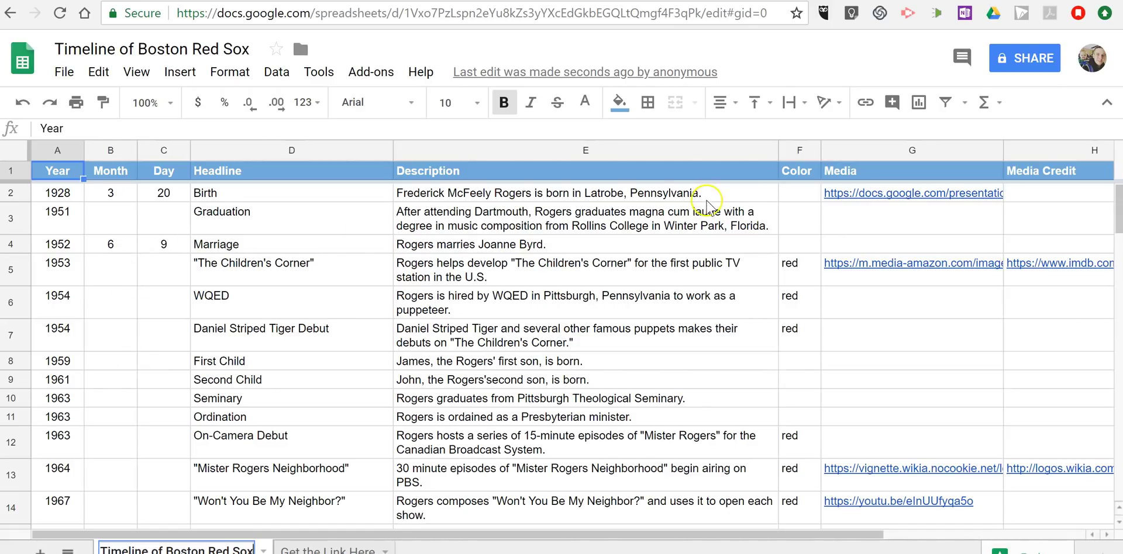
{"action": "left_click", "coordinate": [716, 199]}
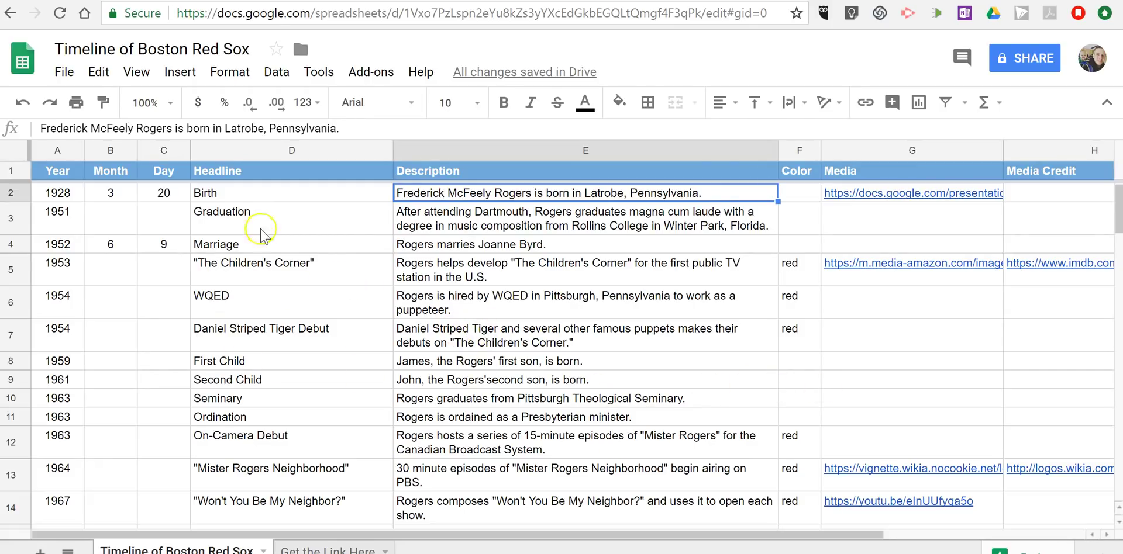
- Delete all the sample event rows below the header row, in blocks covering rows 2 to 14
{"action": "left_click", "coordinate": [67, 195]}
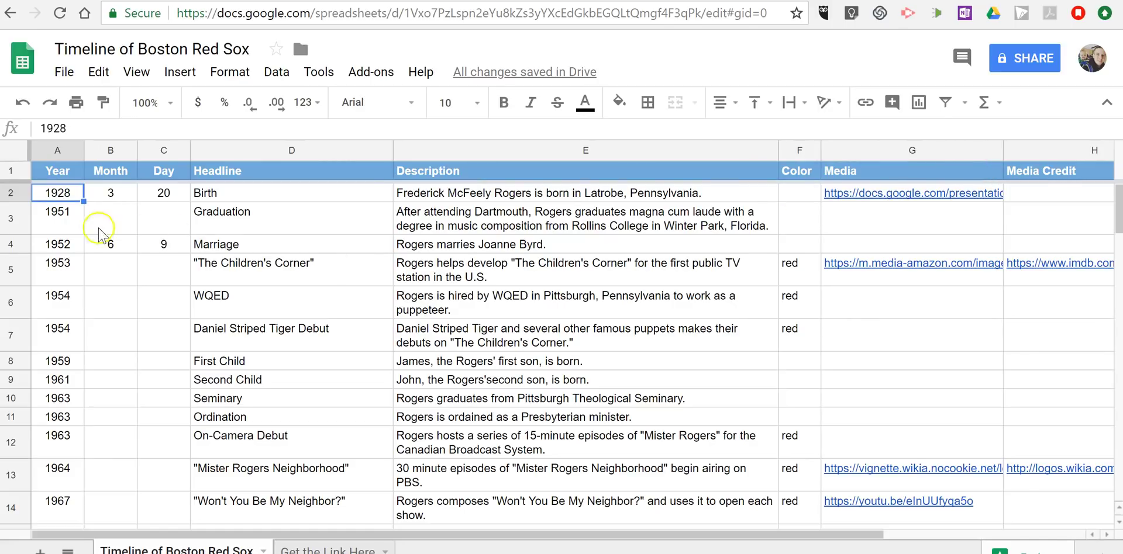
{"action": "mouse_move", "coordinate": [81, 202]}
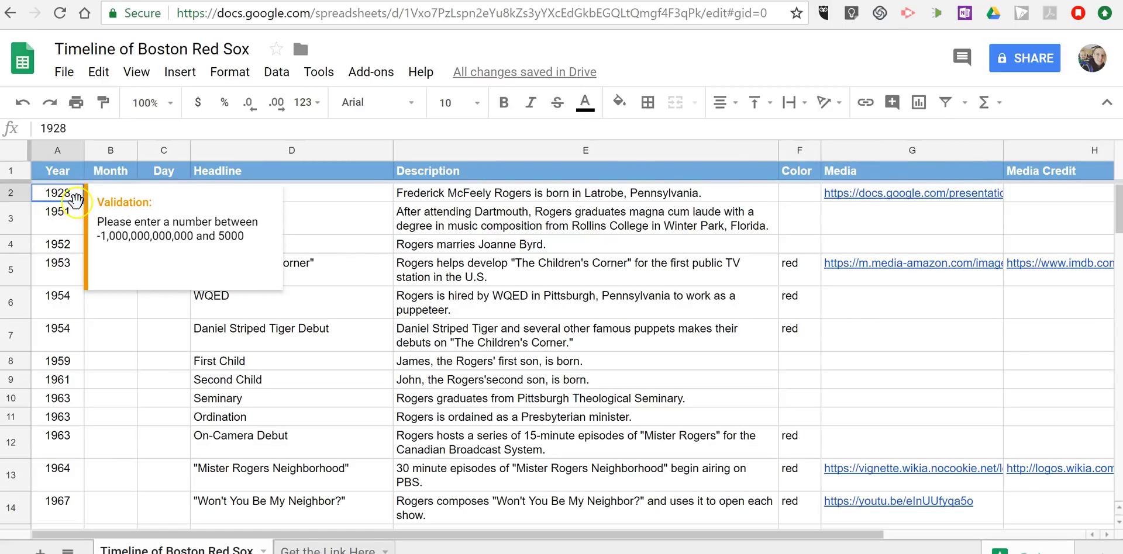
{"action": "left_click_drag", "start_coordinate": [81, 202], "coordinate": [75, 511]}
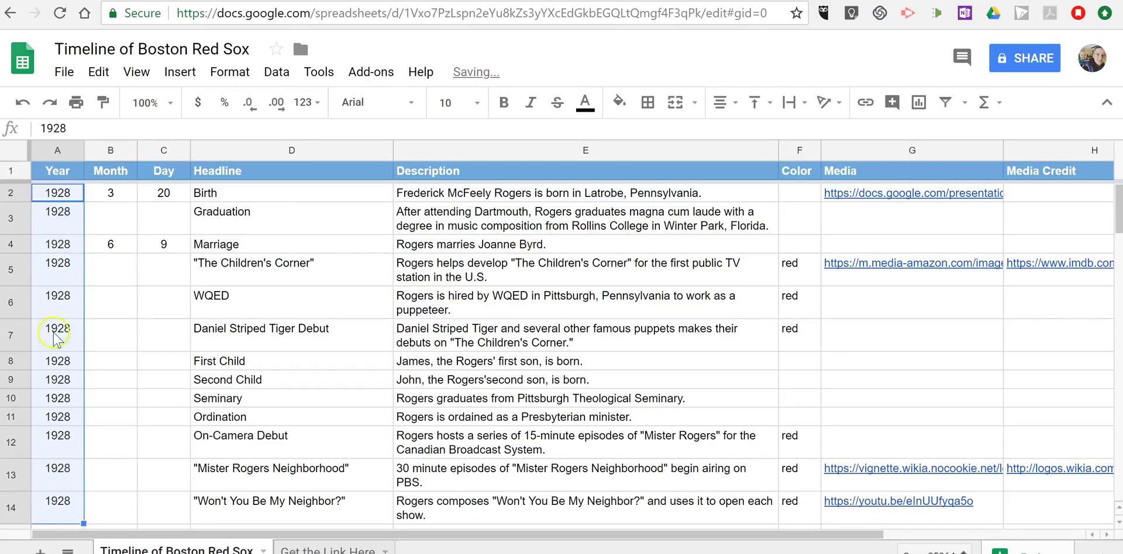
{"action": "right_click", "coordinate": [62, 199]}
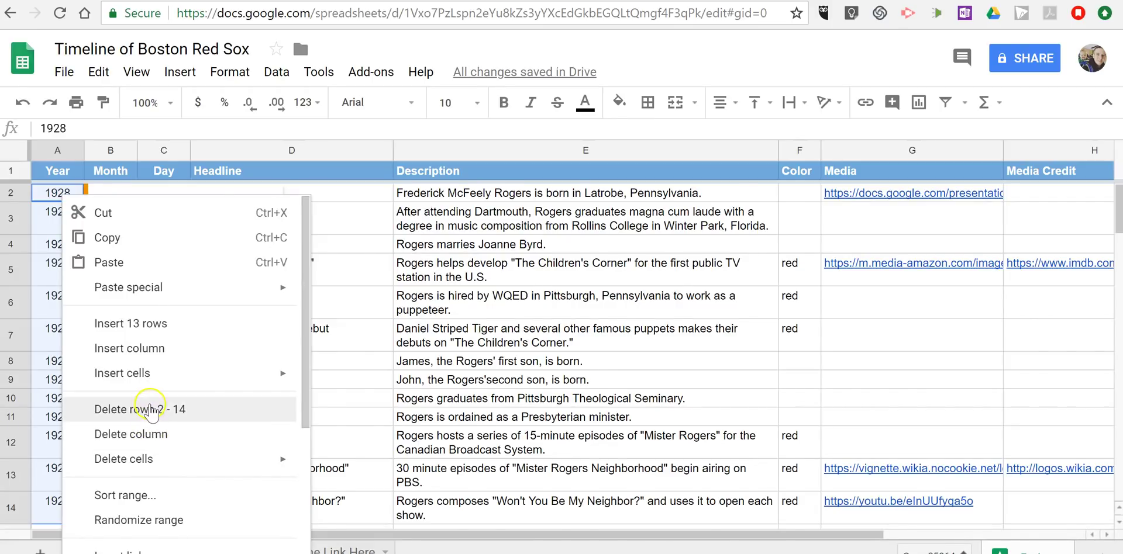
{"action": "left_click", "coordinate": [147, 409]}
{"action": "right_click", "coordinate": [62, 198]}
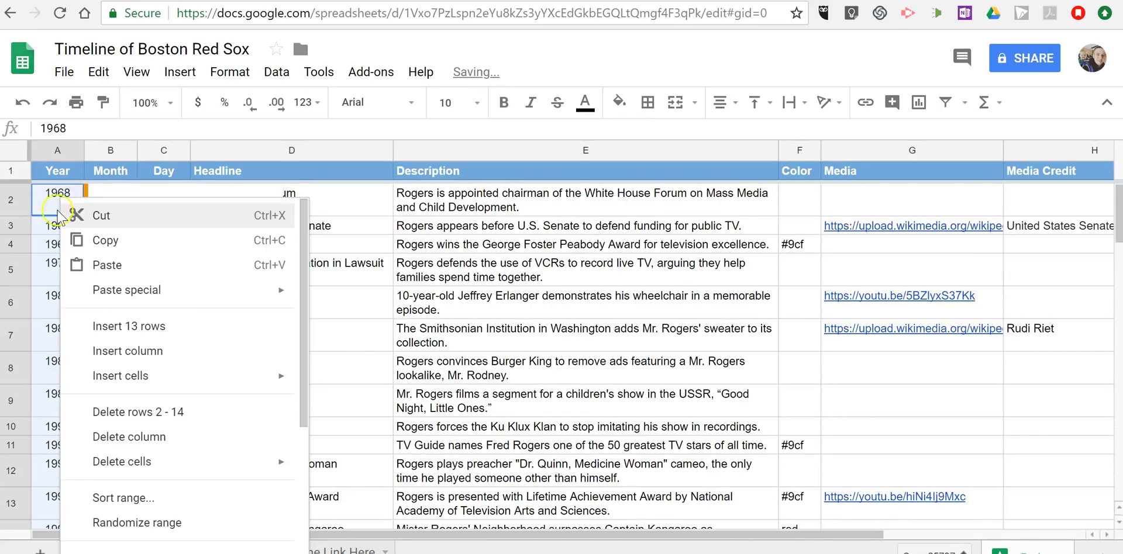
{"action": "left_click", "coordinate": [102, 409]}
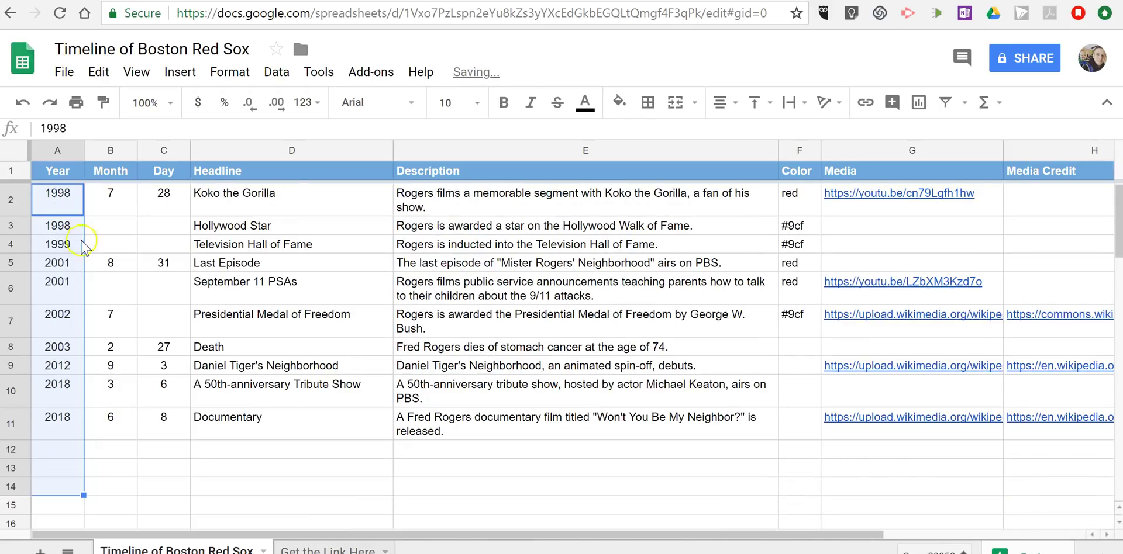
{"action": "right_click", "coordinate": [67, 201]}
{"action": "left_click", "coordinate": [102, 417]}
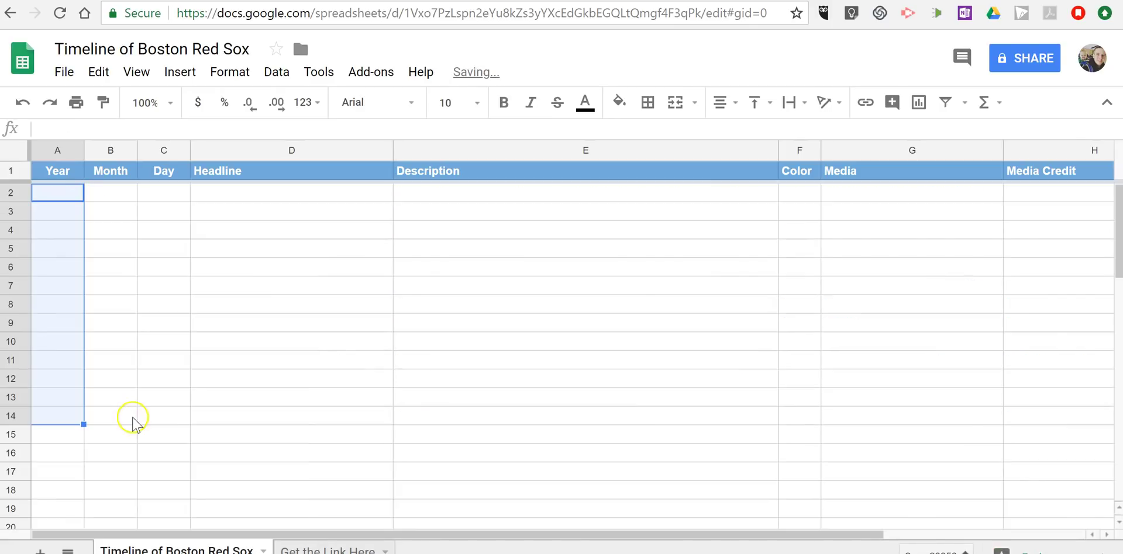
- Enter 1918 as the year and 10 as the month of the first event in row 2
{"action": "double_click", "coordinate": [64, 202]}
{"action": "type", "text": "1918"}
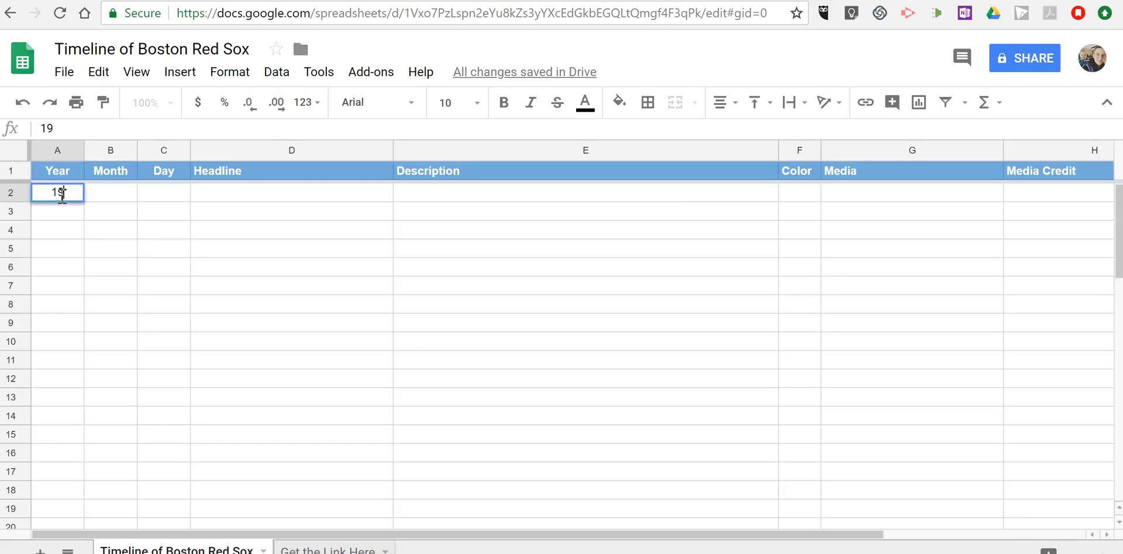
{"action": "left_click", "coordinate": [109, 199]}
{"action": "type", "text": "10"}
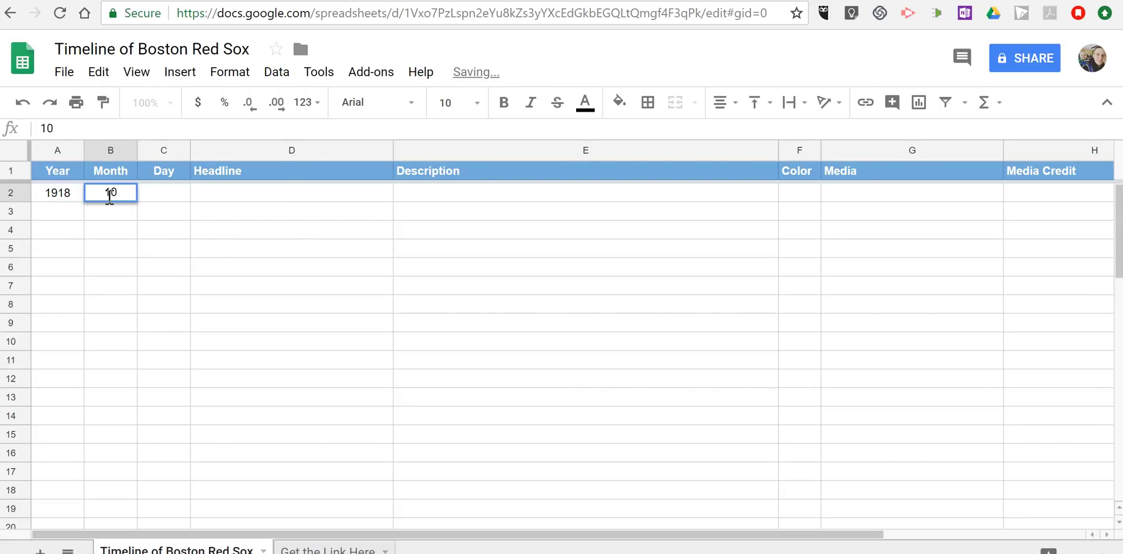
- Give the 1918 event the headline "Red Sox Win World Series" and the description "Last Time they would win in 20th Century"
{"action": "double_click", "coordinate": [202, 194]}
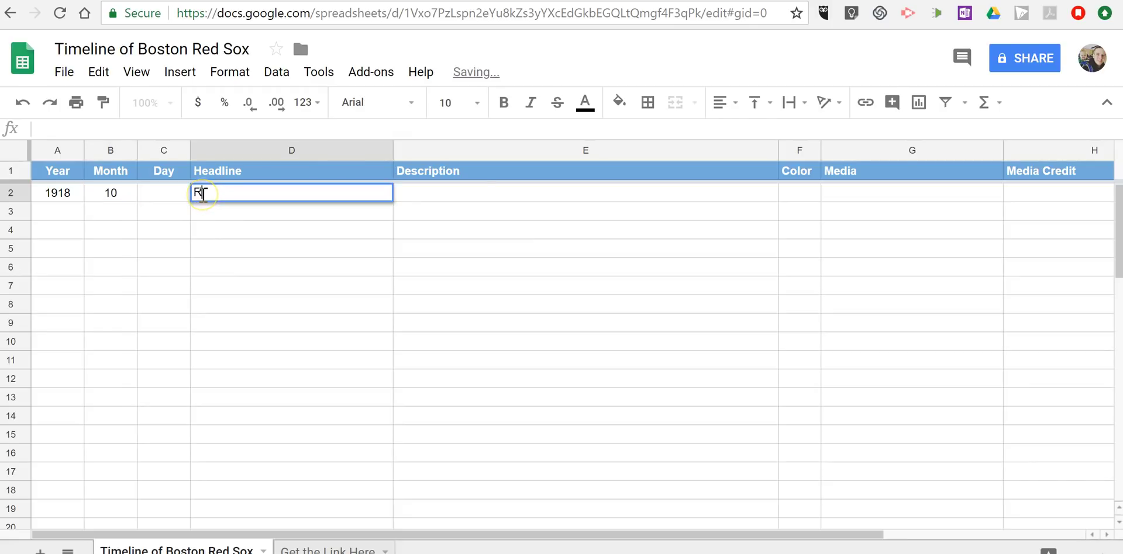
{"action": "type", "text": "Red Sox "}
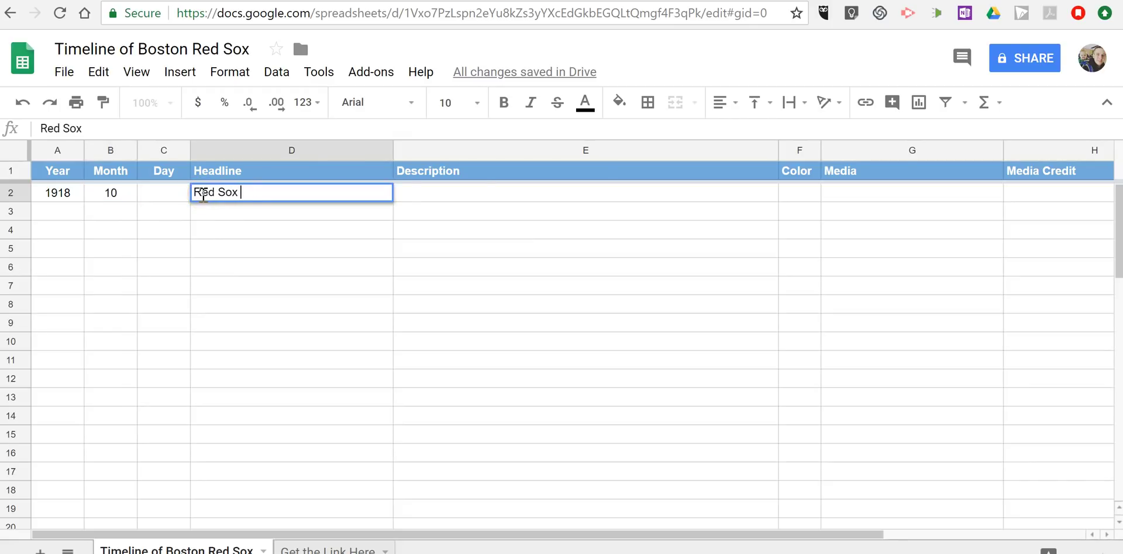
{"action": "type", "text": "Win World"}
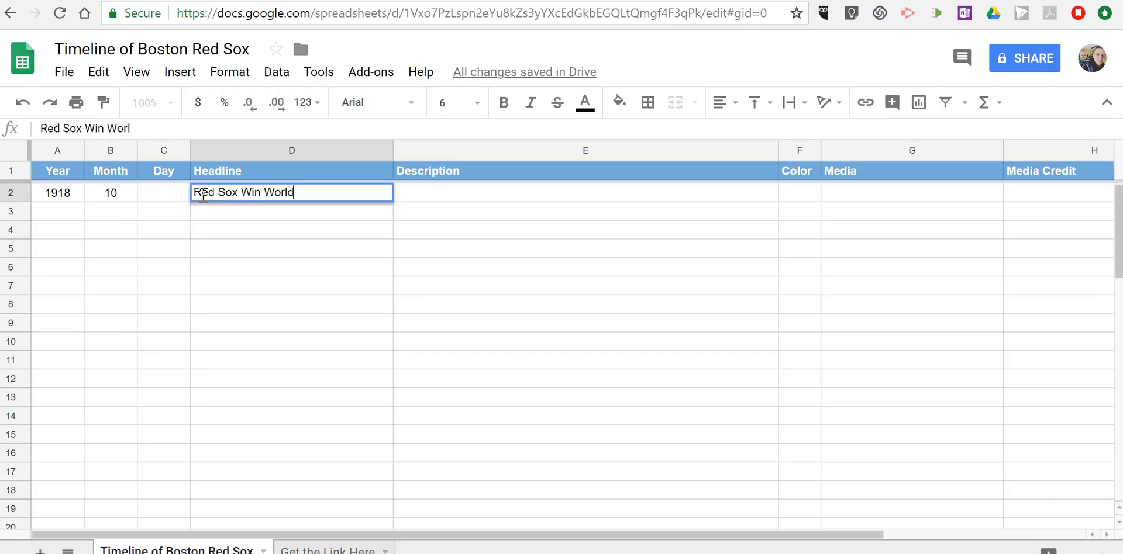
{"action": "type", "text": " Series"}
{"action": "left_click", "coordinate": [445, 199]}
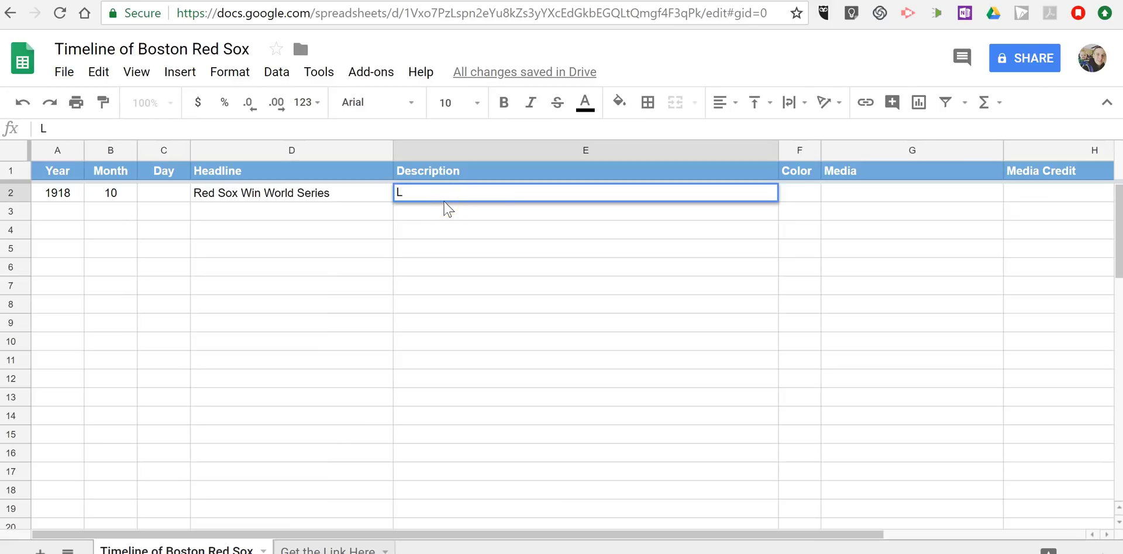
{"action": "type", "text": "Last Time th"}
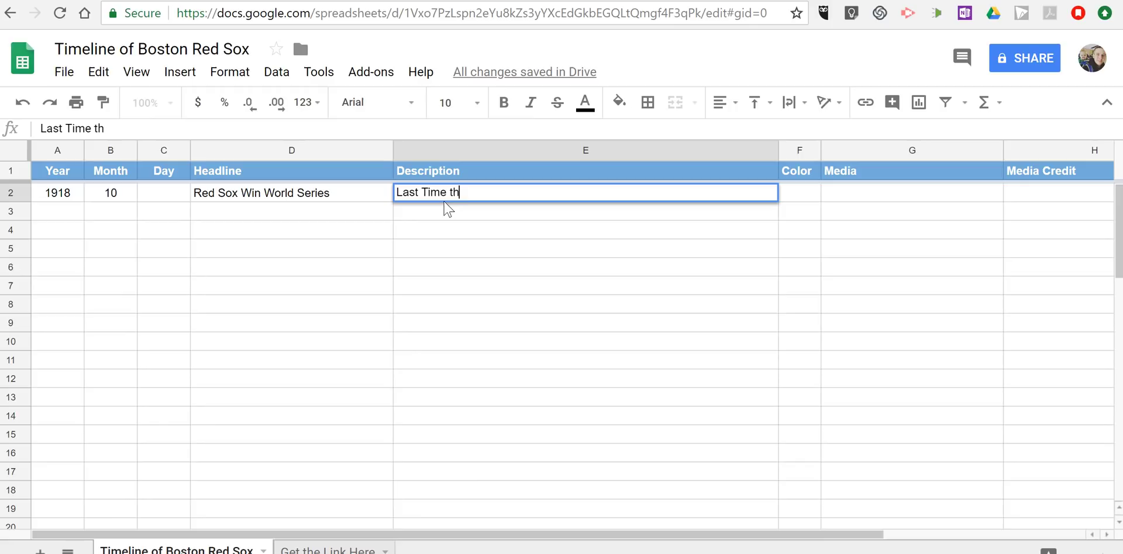
{"action": "type", "text": "ey would win in"}
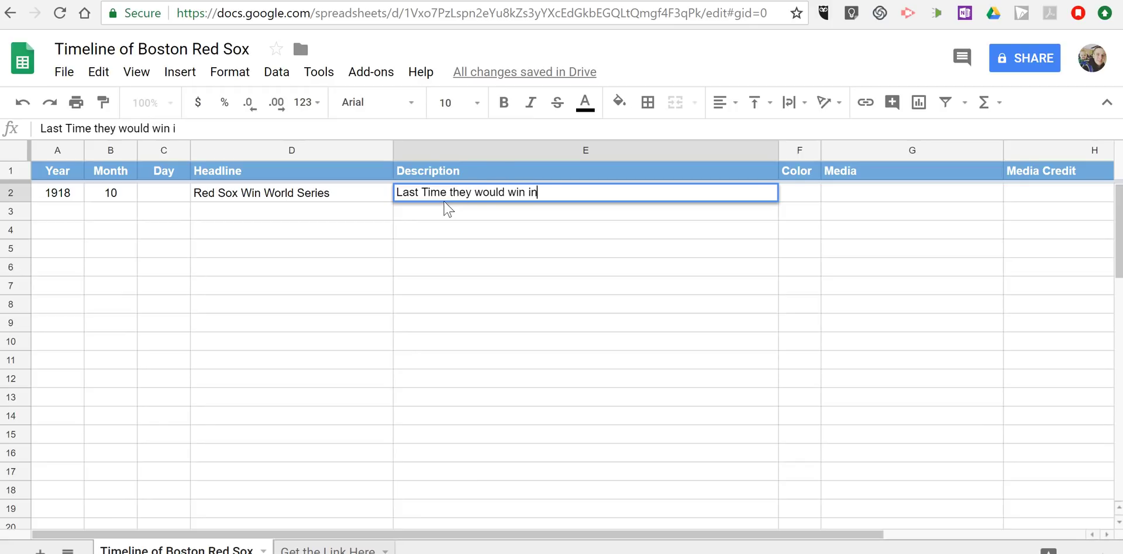
{"action": "type", "text": " 20th Century"}
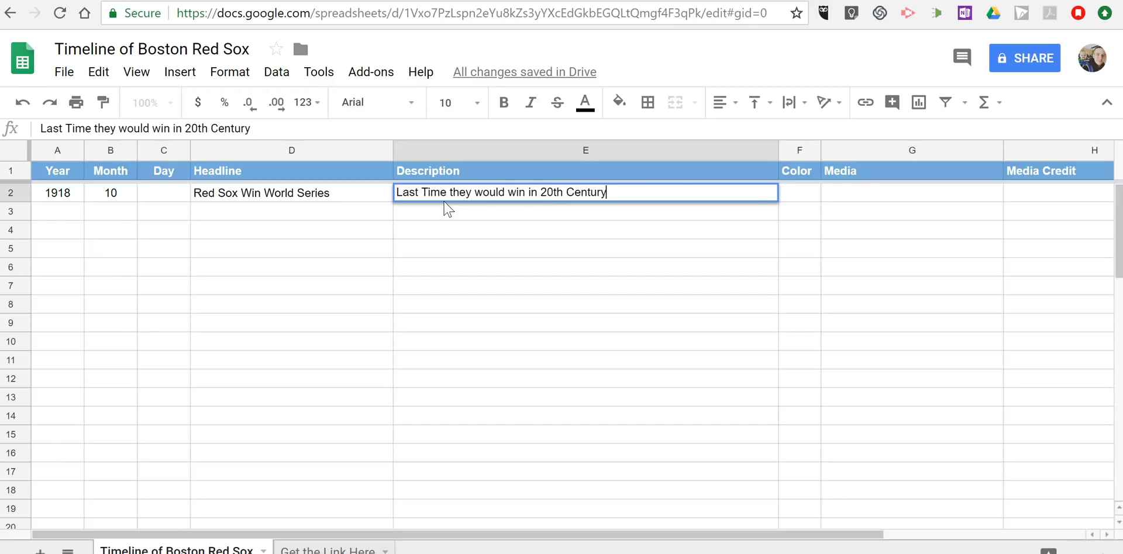
- Switch to the Flickr page of the Fenway Ball Park exterior photo and copy the photo's embed code
{"action": "left_click", "coordinate": [854, 199]}
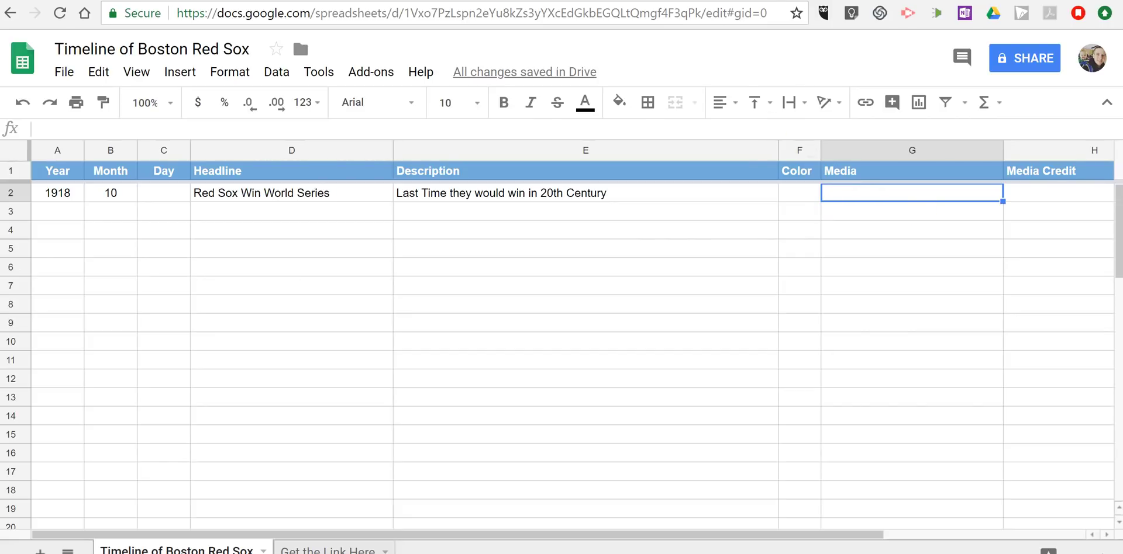
{"action": "left_click", "coordinate": [664, 0]}
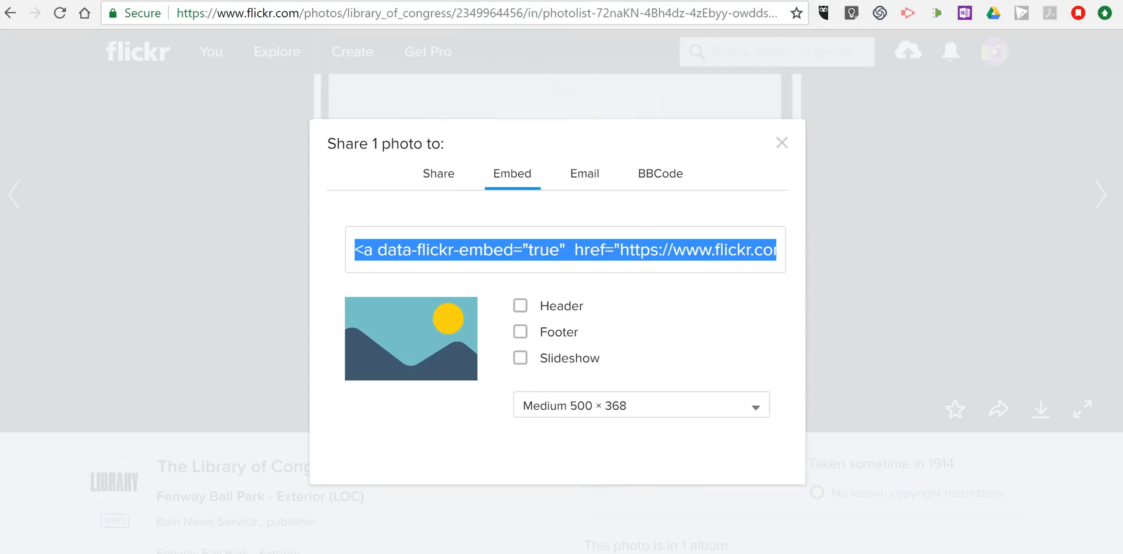
{"action": "left_click", "coordinate": [783, 144]}
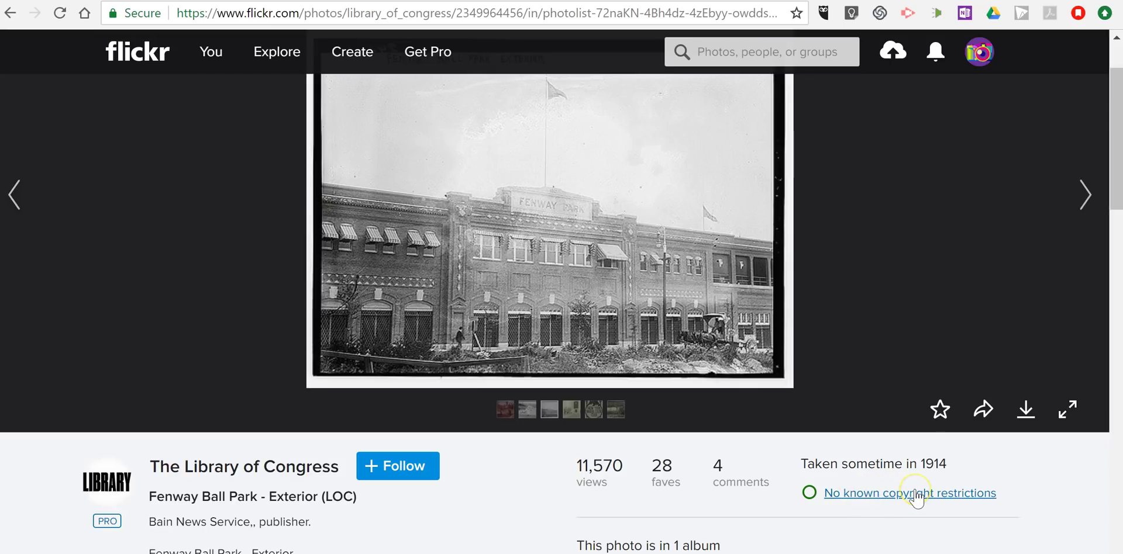
{"action": "left_click", "coordinate": [985, 412]}
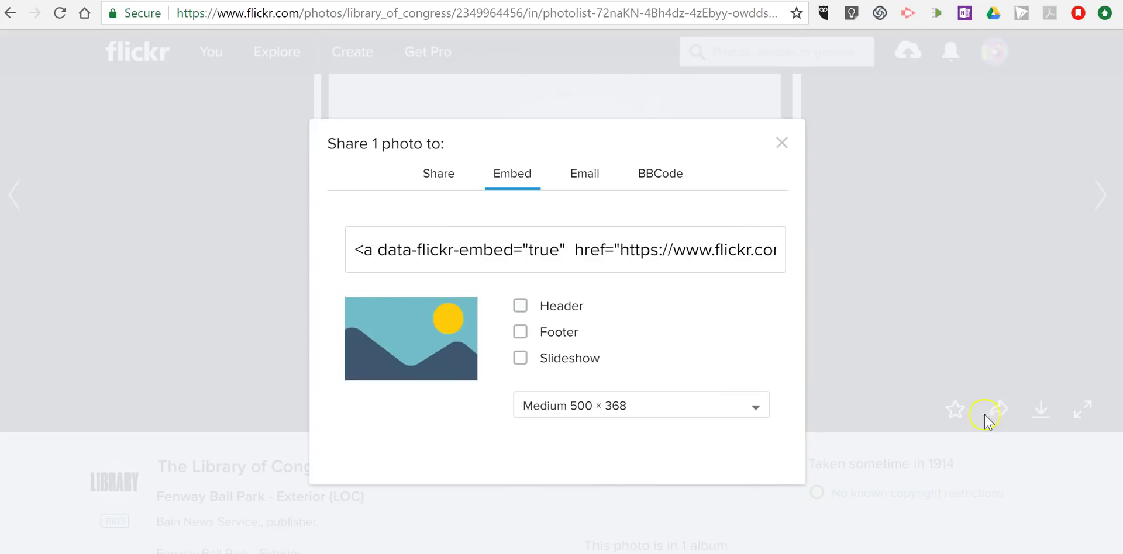
{"action": "left_click", "coordinate": [621, 252]}
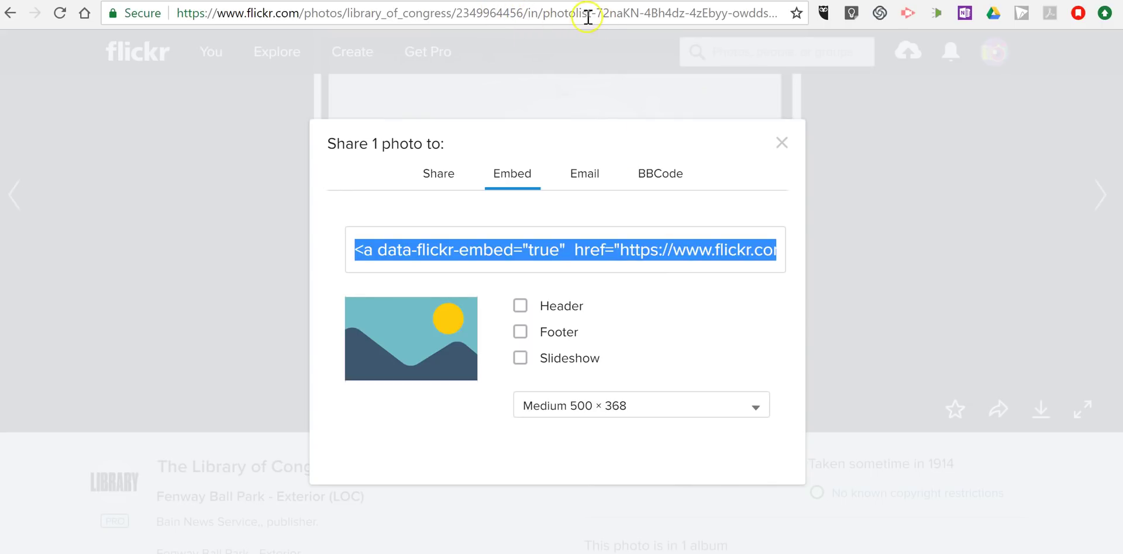
{"action": "left_click", "coordinate": [425, 179]}
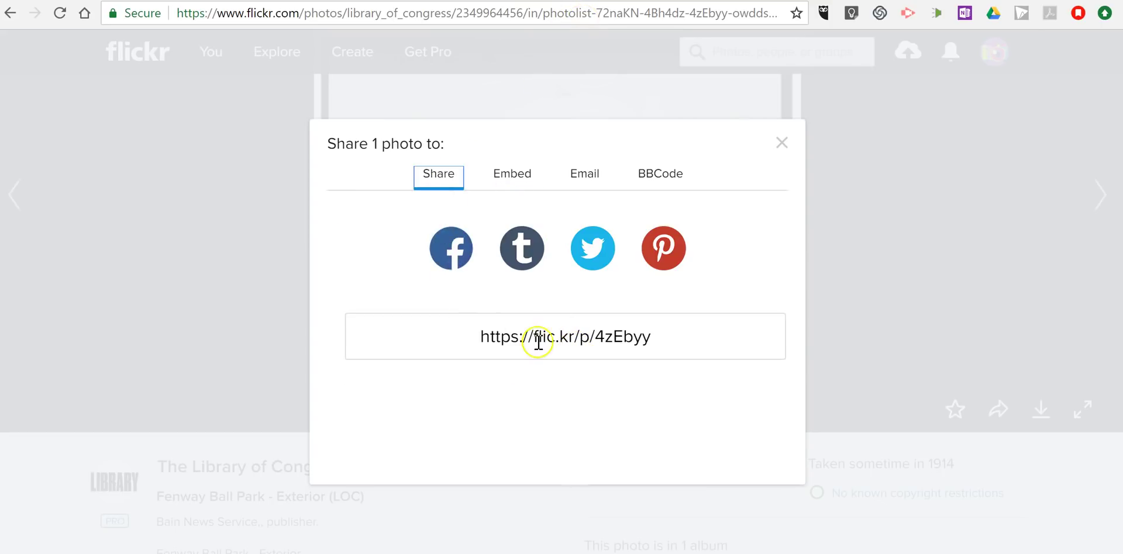
{"action": "left_click", "coordinate": [510, 171]}
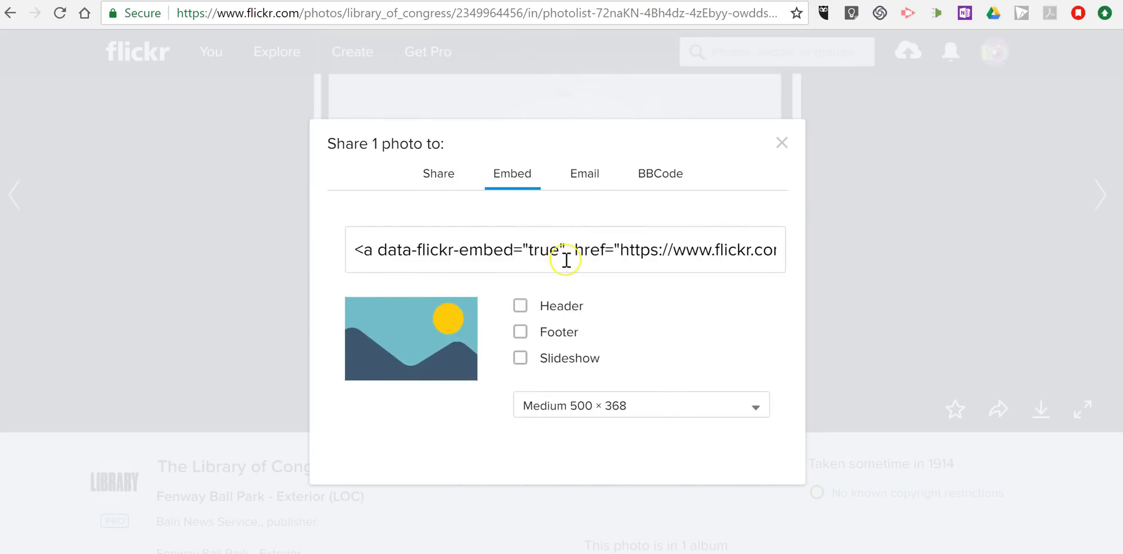
{"action": "left_click", "coordinate": [566, 260]}
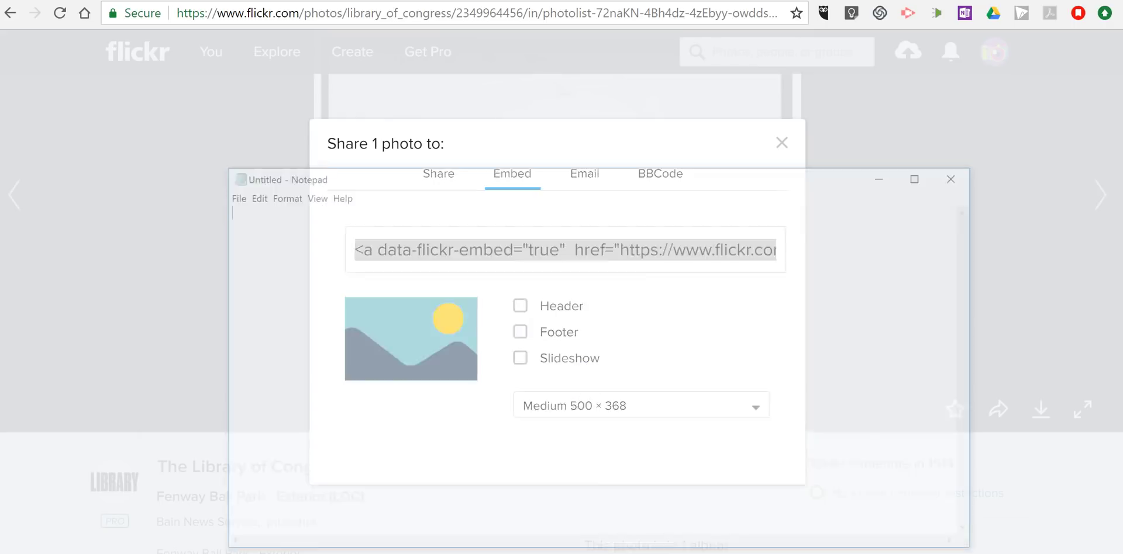
- Paste the embed code into a blank Notepad document and copy only the .jpg address inside its img src attribute
{"action": "key", "text": "ctrl+v"}
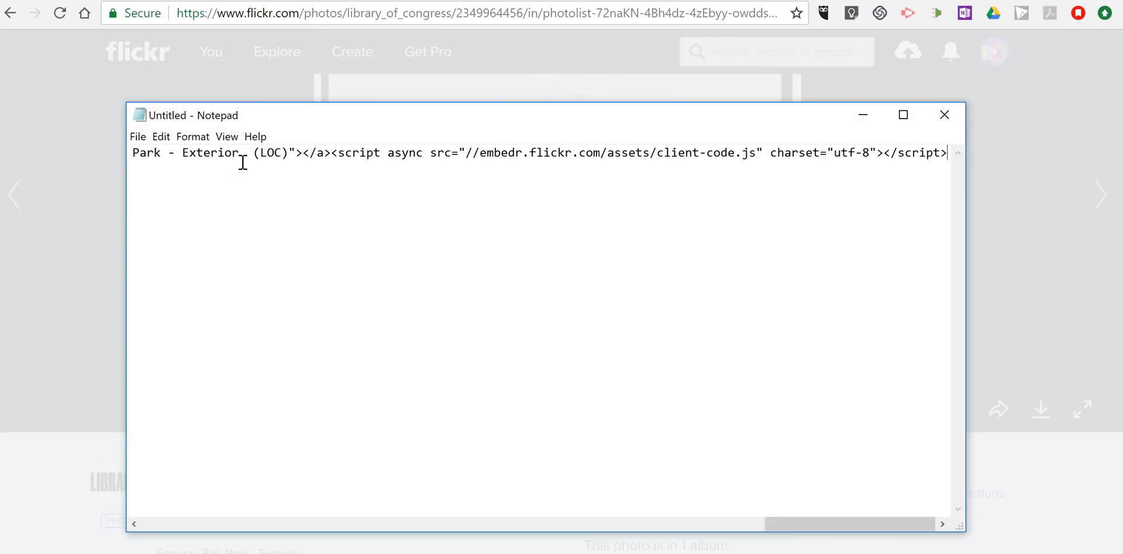
{"action": "left_click_drag", "start_coordinate": [815, 526], "coordinate": [604, 500]}
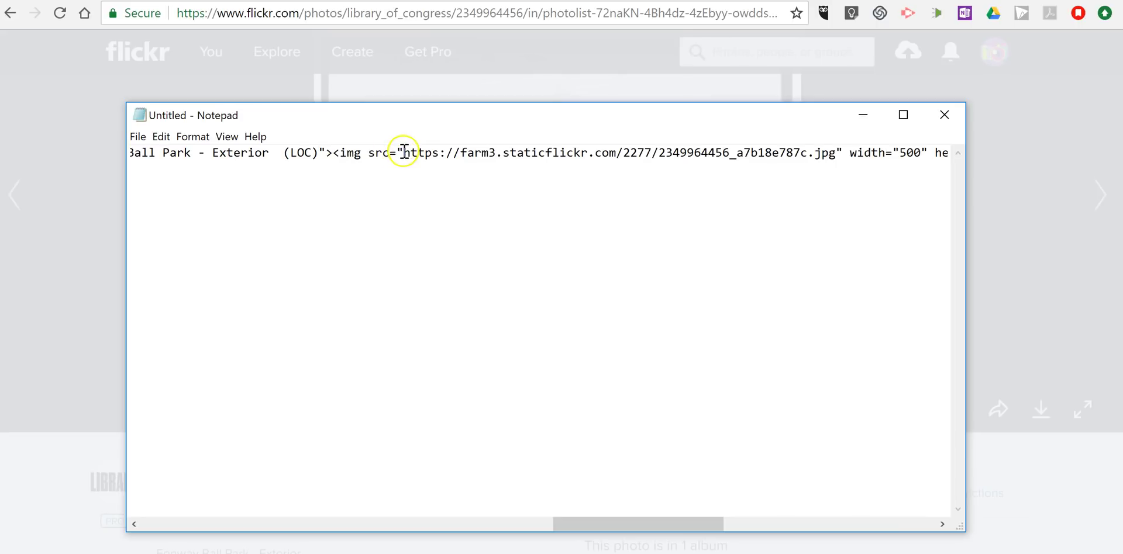
{"action": "left_click_drag", "start_coordinate": [403, 152], "coordinate": [835, 162]}
{"action": "key", "text": "ctrl+c"}
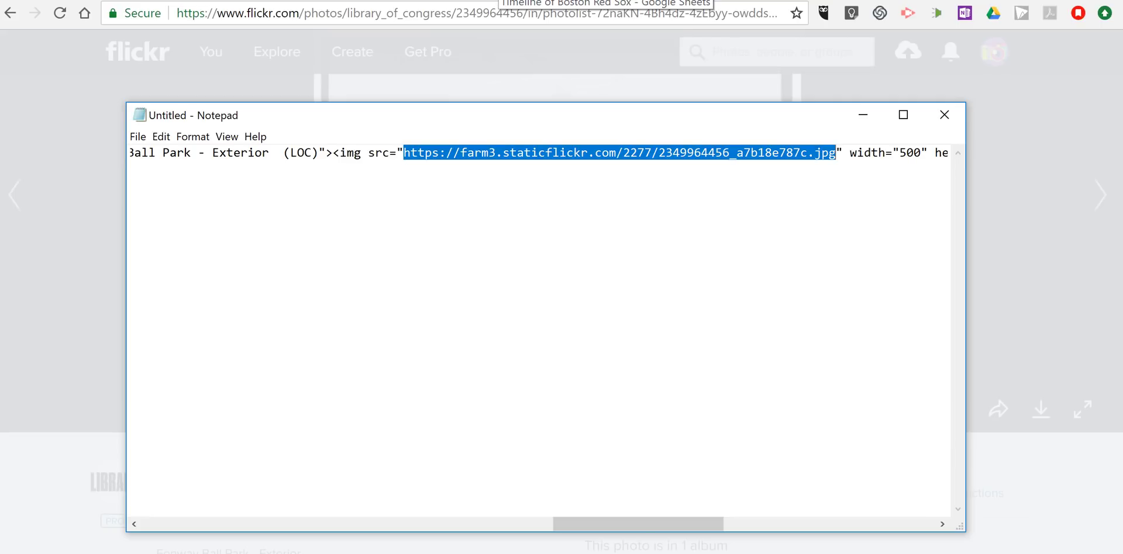
- Switch back to the timeline spreadsheet and paste the Flickr image address as the 1918 event's media
{"action": "left_click", "coordinate": [605, 2]}
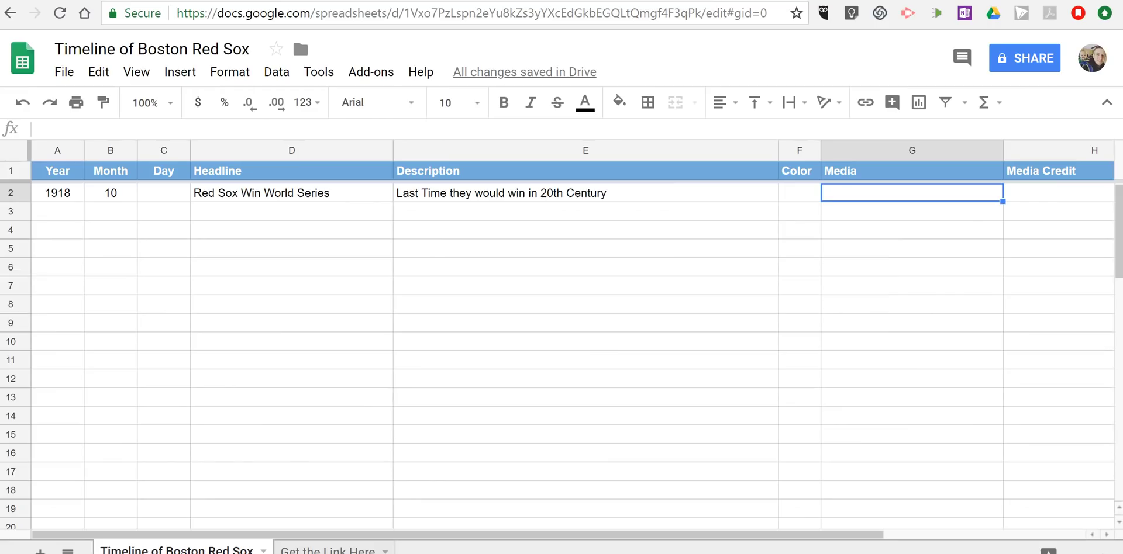
{"action": "double_click", "coordinate": [873, 193]}
{"action": "key", "text": "ctrl+v"}
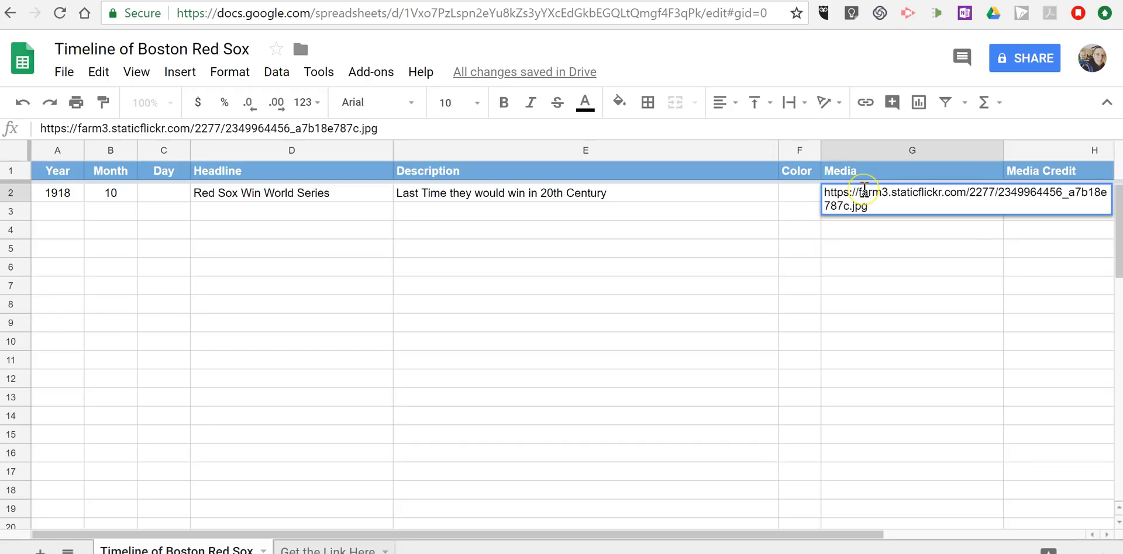
{"action": "key", "text": "Return"}
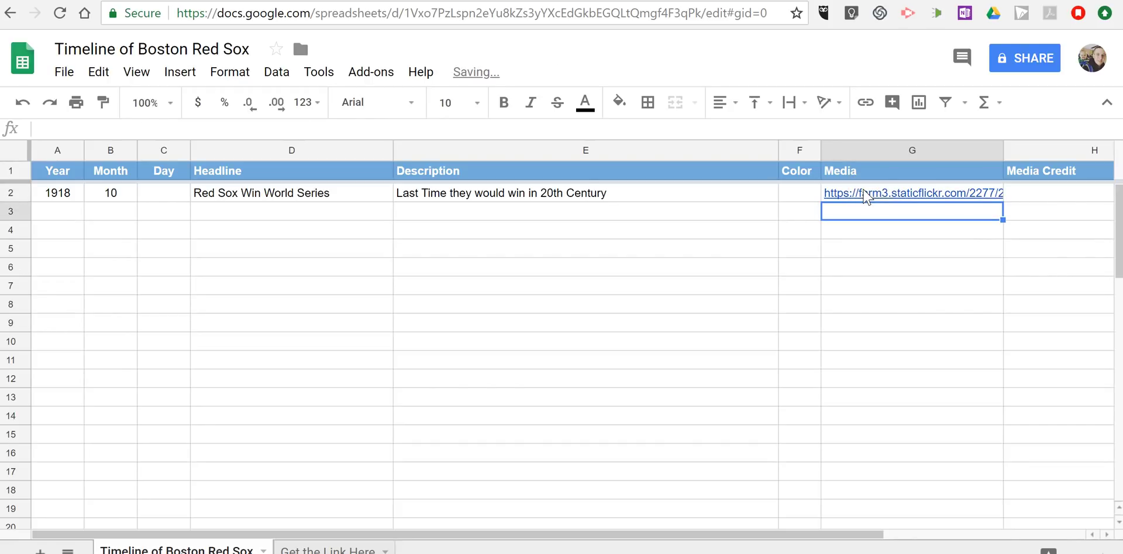
{"action": "mouse_move", "coordinate": [880, 200]}
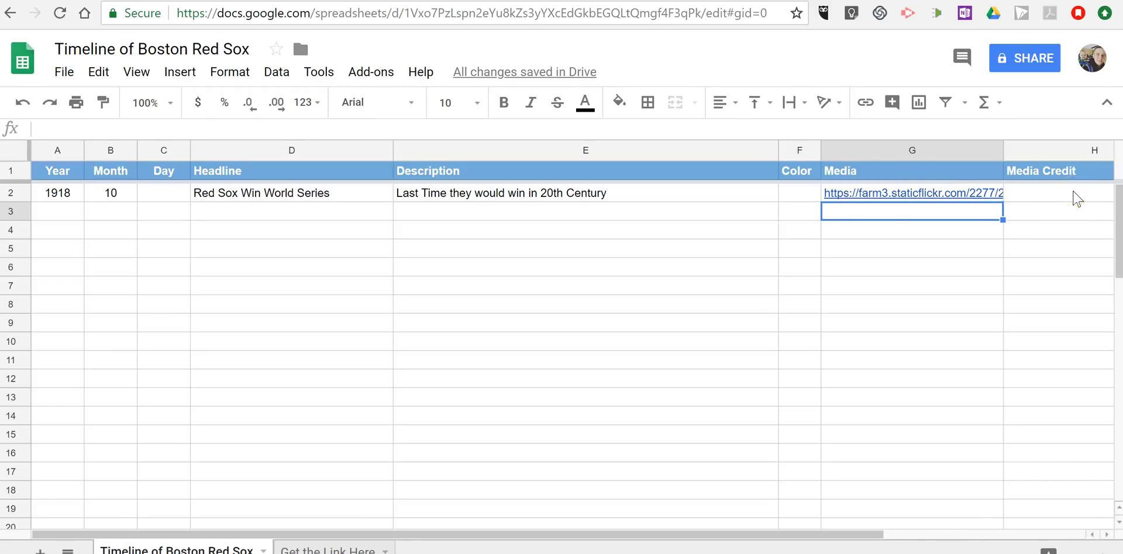
- Enter 1986 as the year and 10 as the month of the second event in row 3
{"action": "double_click", "coordinate": [64, 213]}
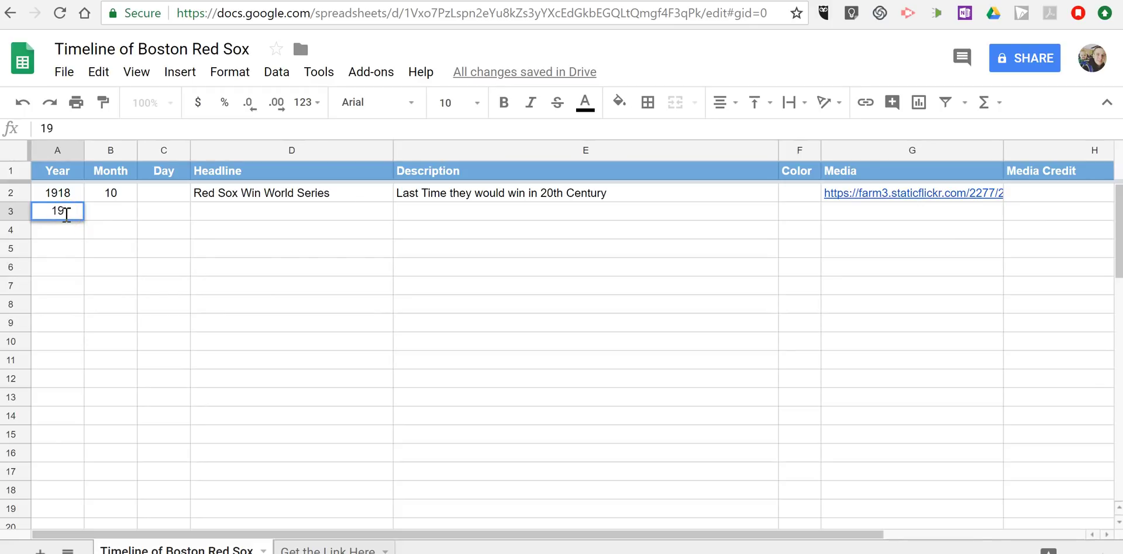
{"action": "key", "text": "Tab"}
{"action": "type", "text": "1"}
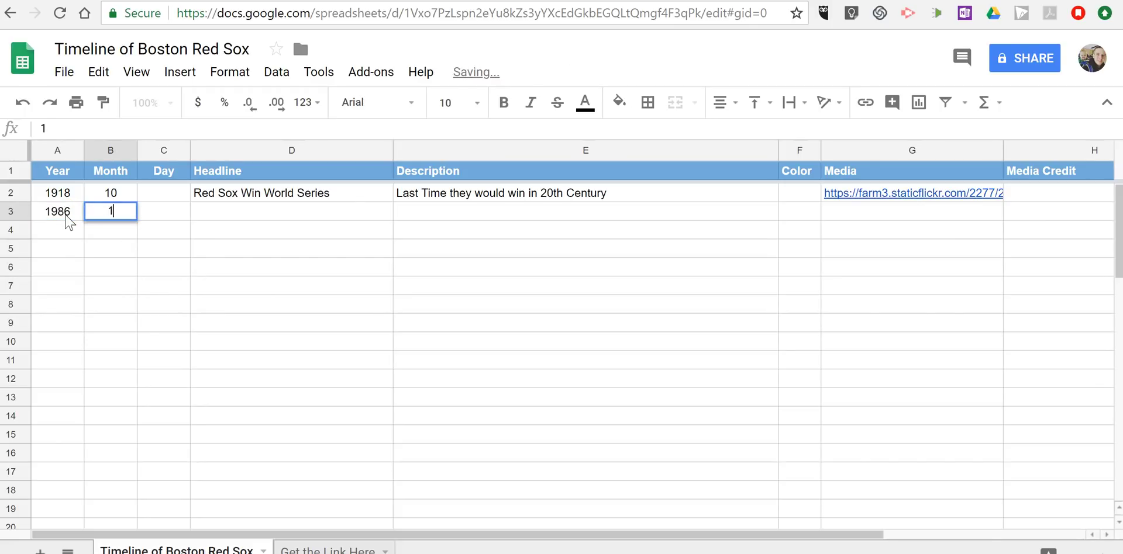
- Give the 1986 event the headline "Red Sox lose to Mets in WS" and the description "So close"
{"action": "double_click", "coordinate": [215, 209]}
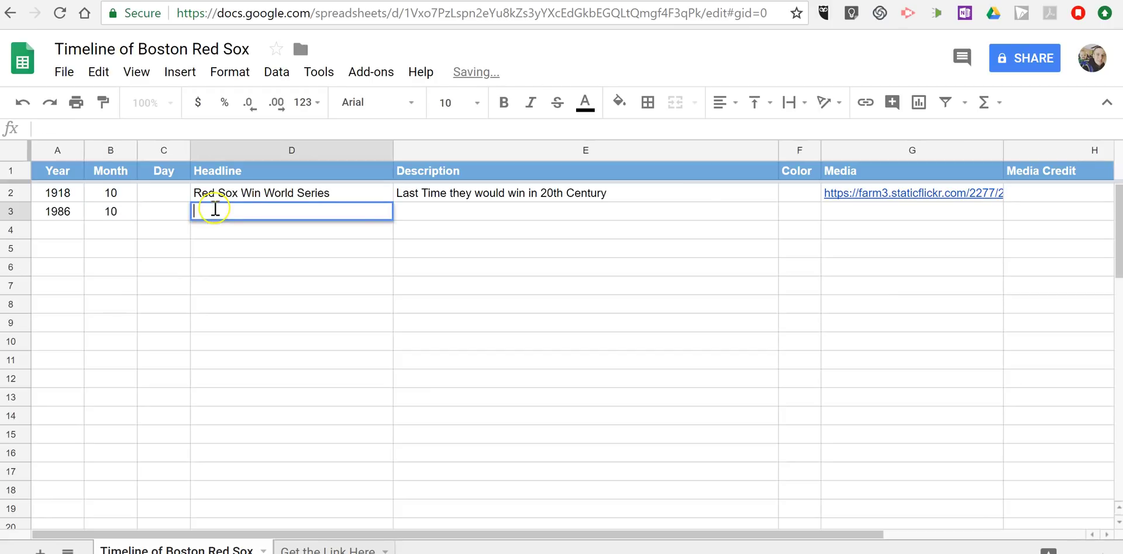
{"action": "type", "text": "Red Sow"}
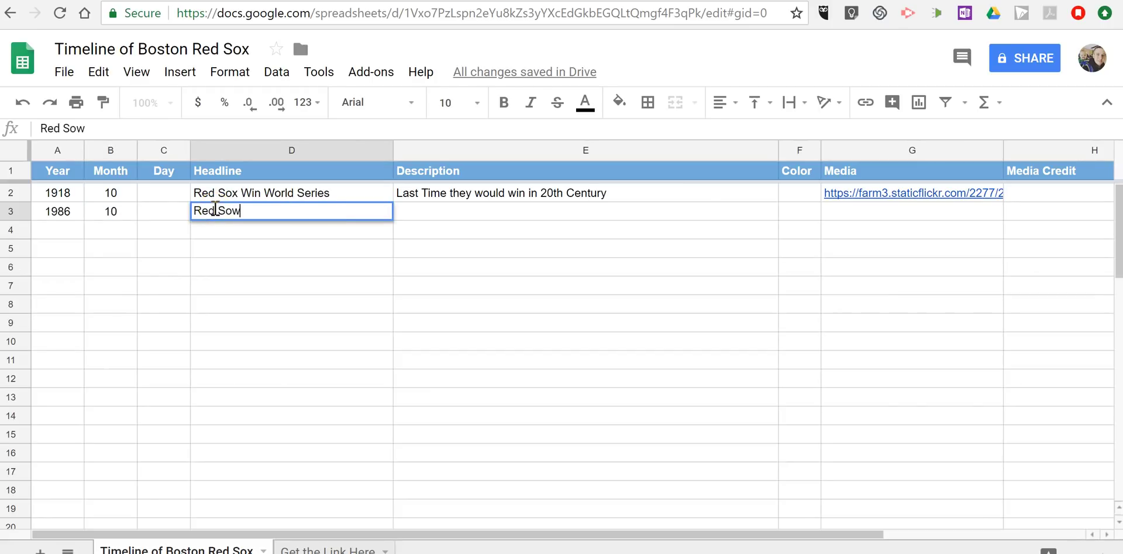
{"action": "type", "text": "x a"}
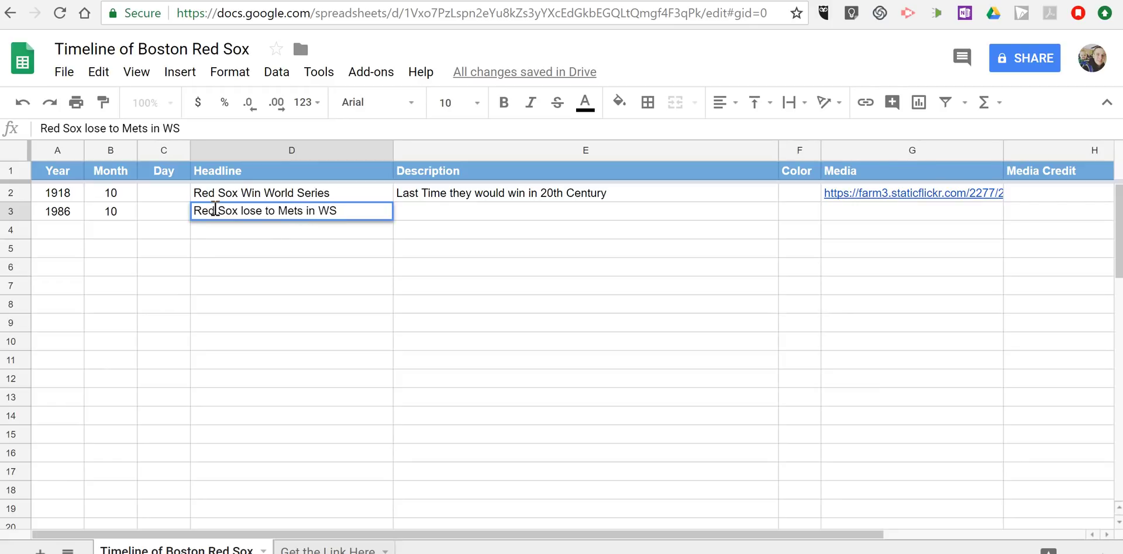
{"action": "double_click", "coordinate": [449, 212]}
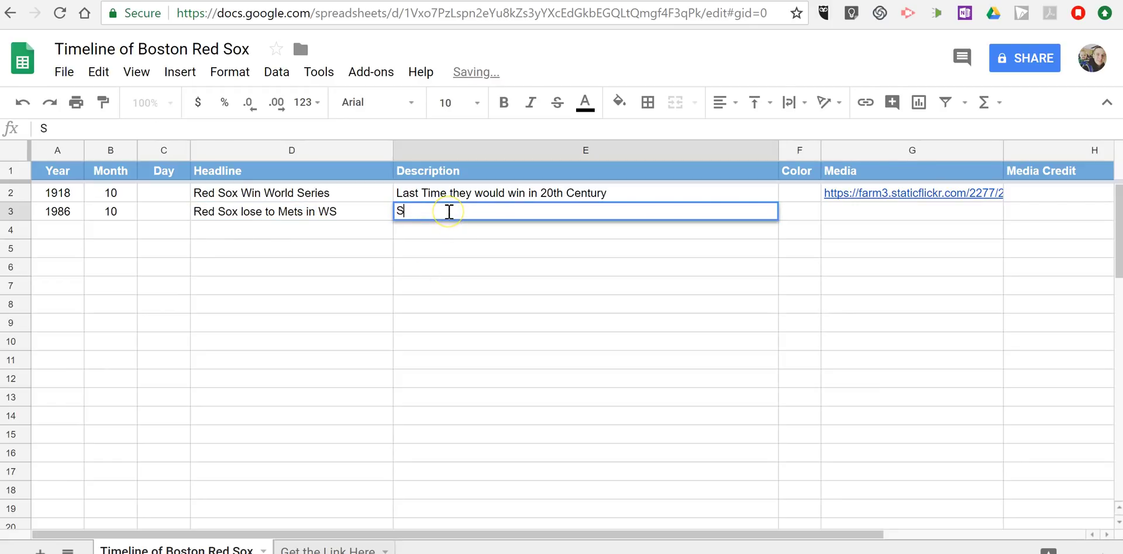
{"action": "type", "text": "So close"}
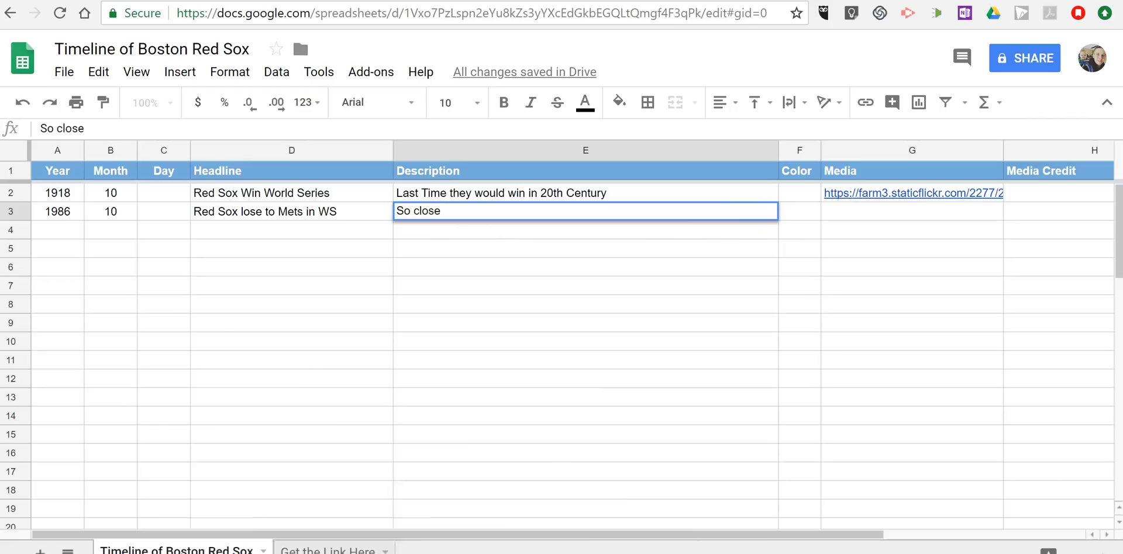
- Switch to the YouTube video of the 1986 World Series Game 6 "Between the Legs" play and copy its share link
{"action": "left_click", "coordinate": [650, 502]}
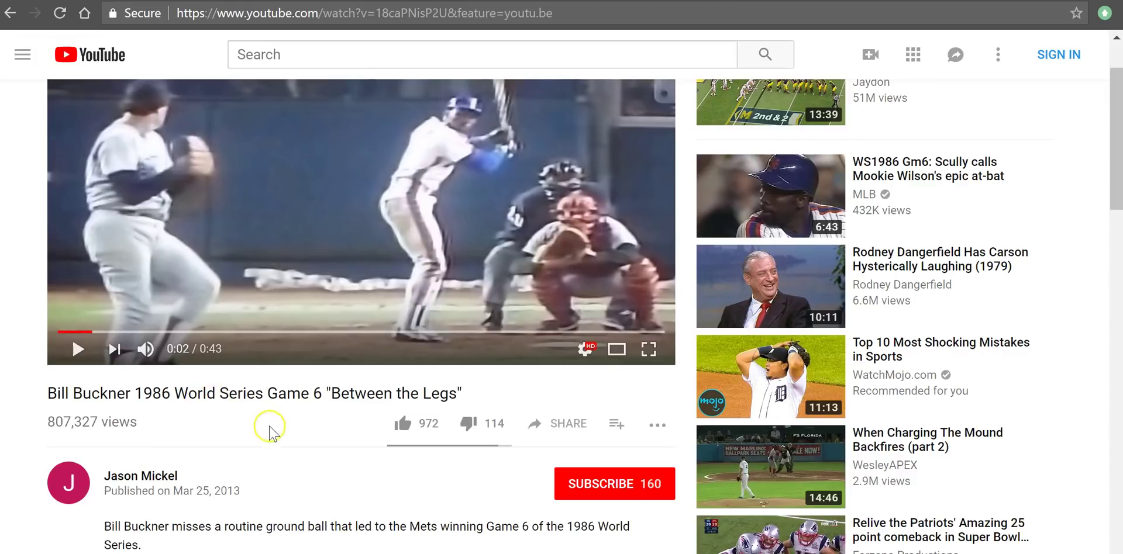
{"action": "left_click", "coordinate": [567, 424]}
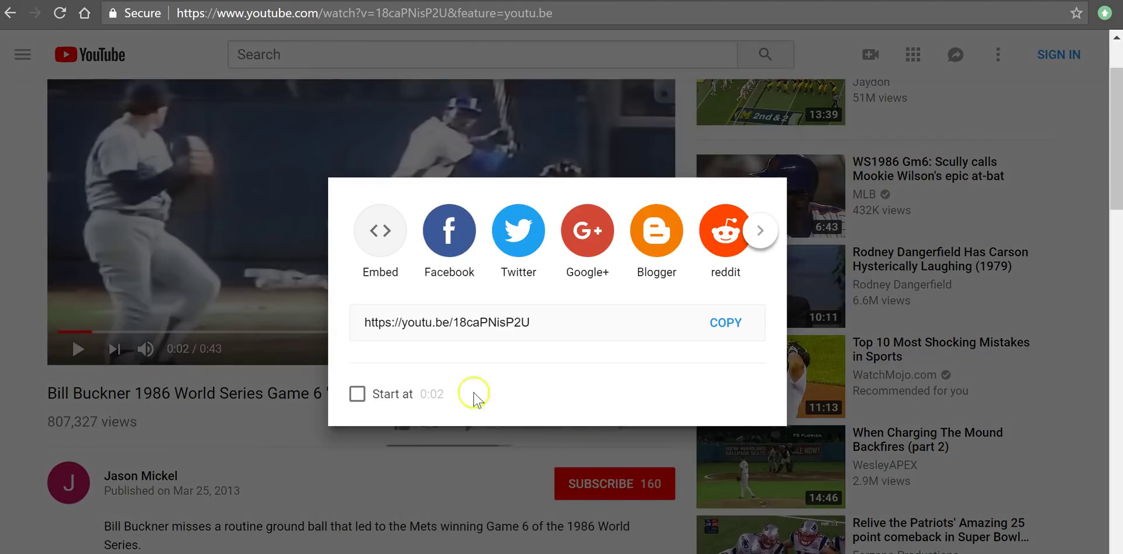
{"action": "left_click", "coordinate": [723, 327]}
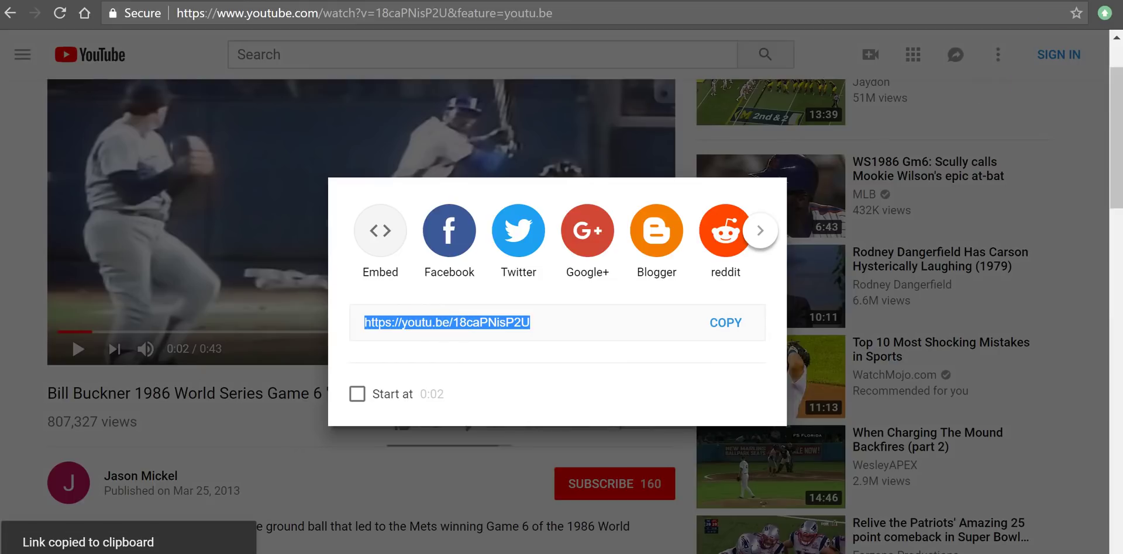
{"action": "key", "text": "alt+Tab"}
{"action": "left_click", "coordinate": [879, 217]}
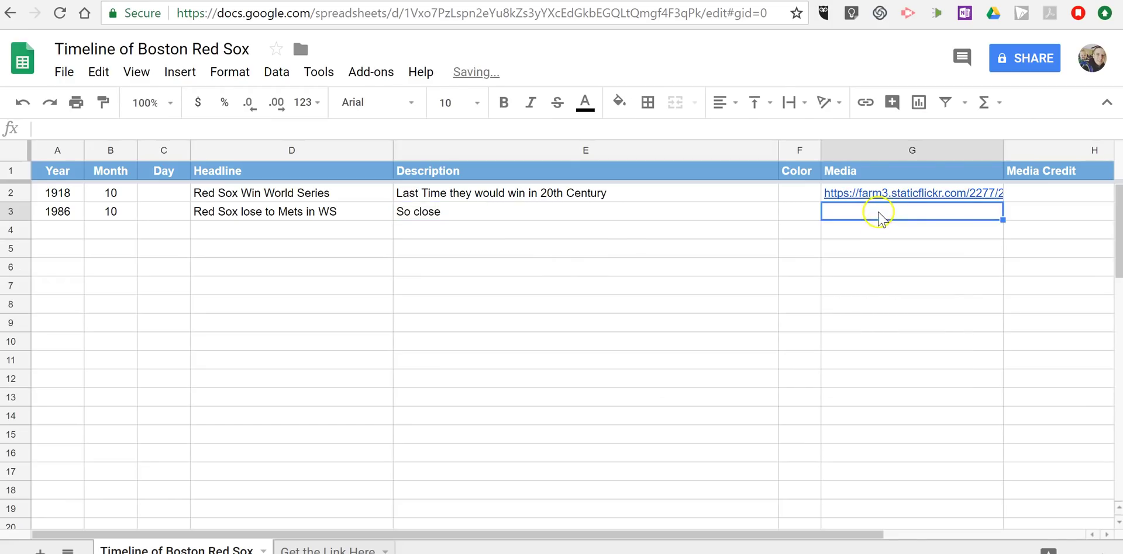
{"action": "double_click", "coordinate": [879, 214]}
{"action": "key", "text": "ctrl+v"}
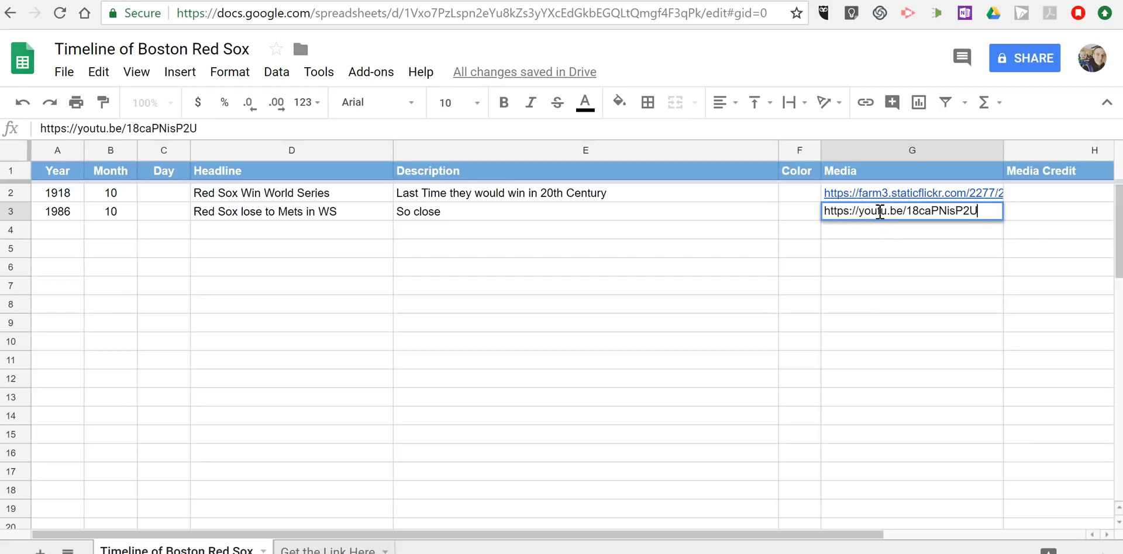
{"action": "key", "text": "Return"}
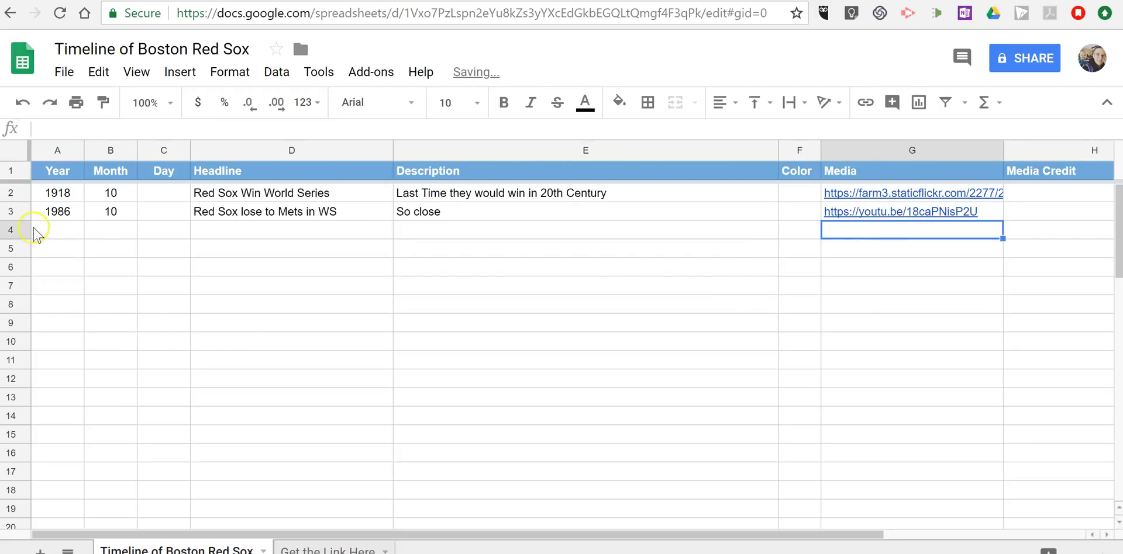
- Enter 2004 as the year and 10 as the month of the third event in row 4, leaving its day empty
{"action": "left_click", "coordinate": [55, 230]}
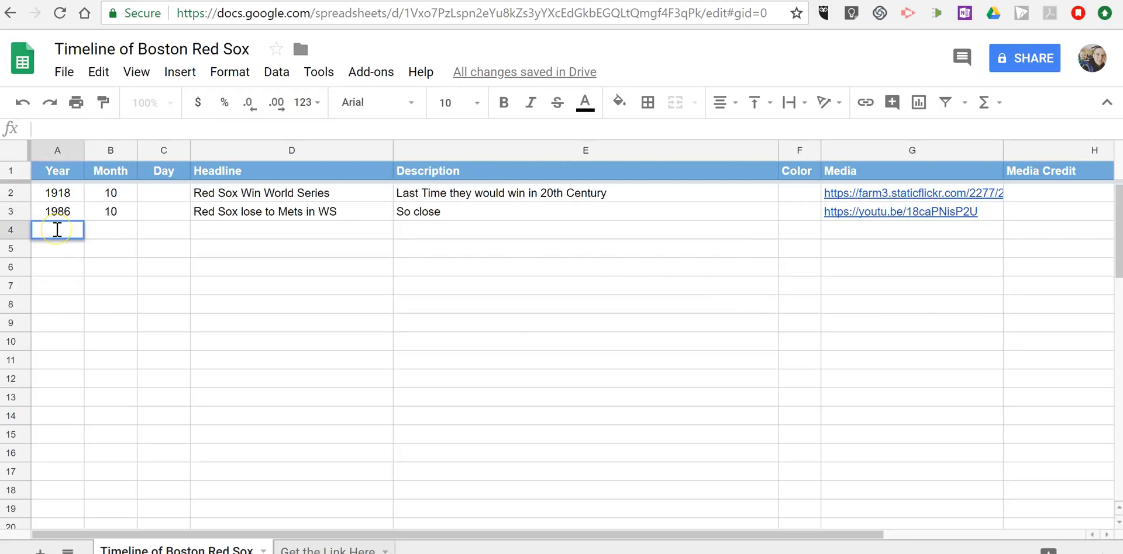
{"action": "key", "text": "Tab"}
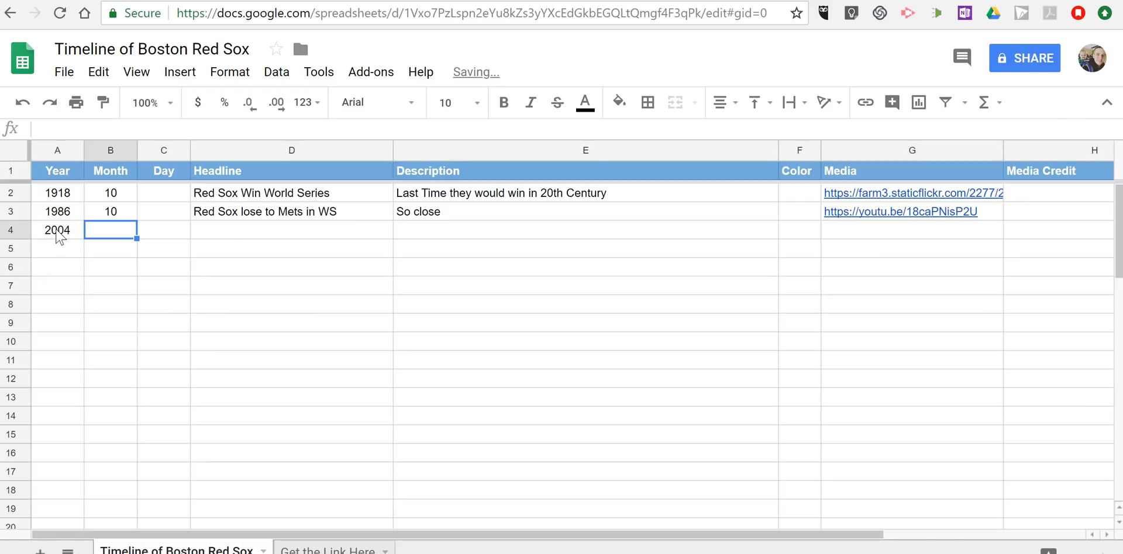
{"action": "type", "text": "10"}
{"action": "key", "text": "Tab"}
{"action": "type", "text": "Re"}
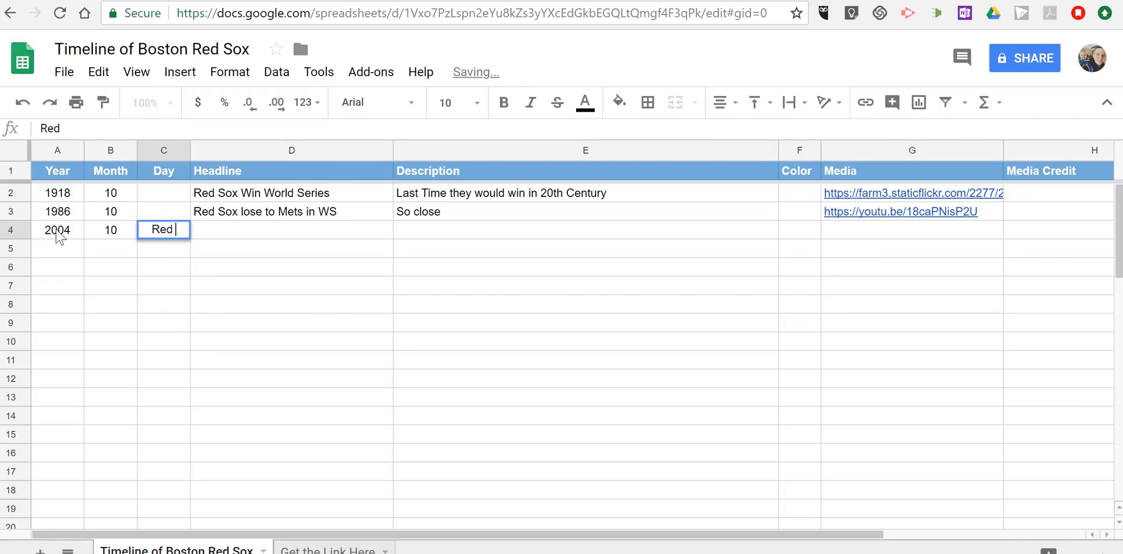
{"action": "key", "text": "BackSpace"}
{"action": "key", "text": "Tab"}
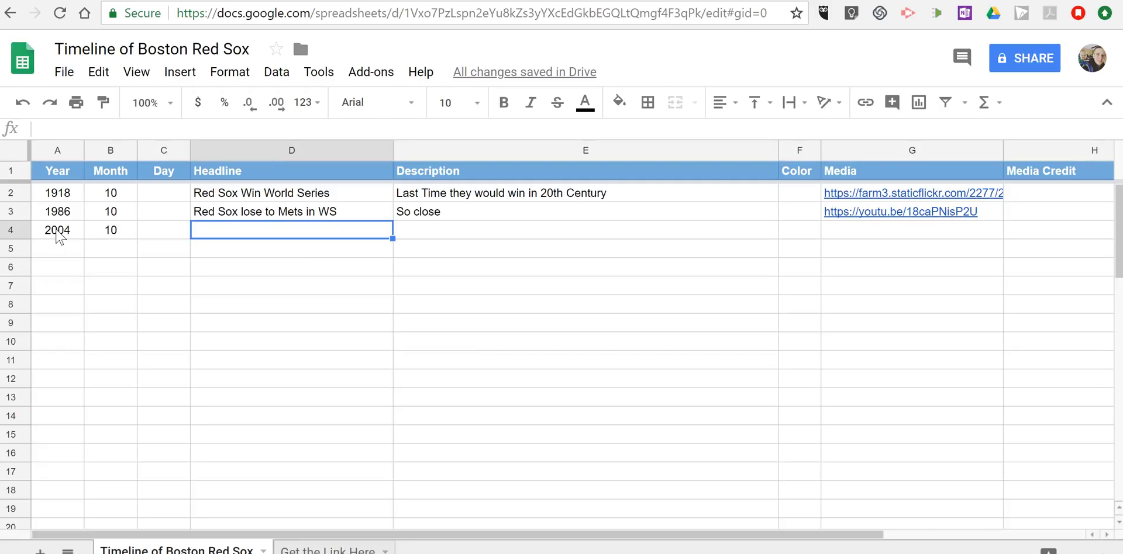
- Give the 2004 event the headline "Red Sox Win World Series" and the description "First time in 86 years."
{"action": "type", "text": "Red Sox "}
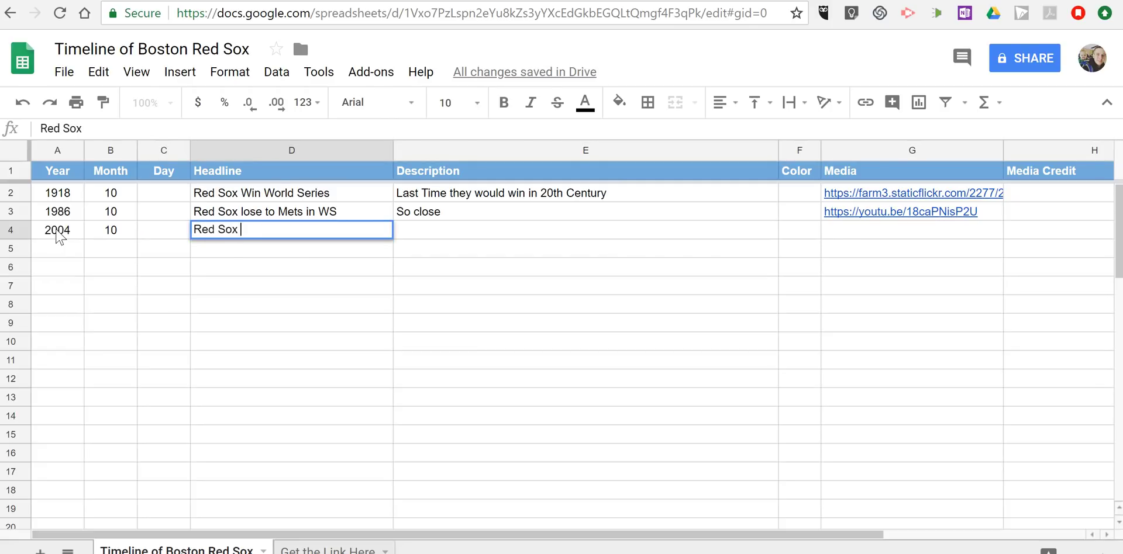
{"action": "type", "text": "win"}
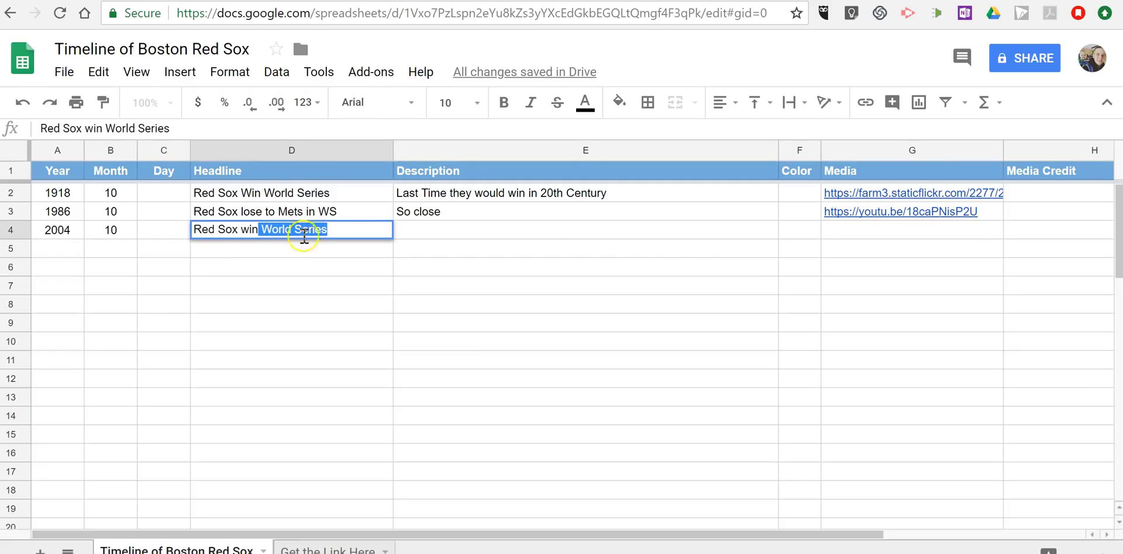
{"action": "double_click", "coordinate": [523, 229]}
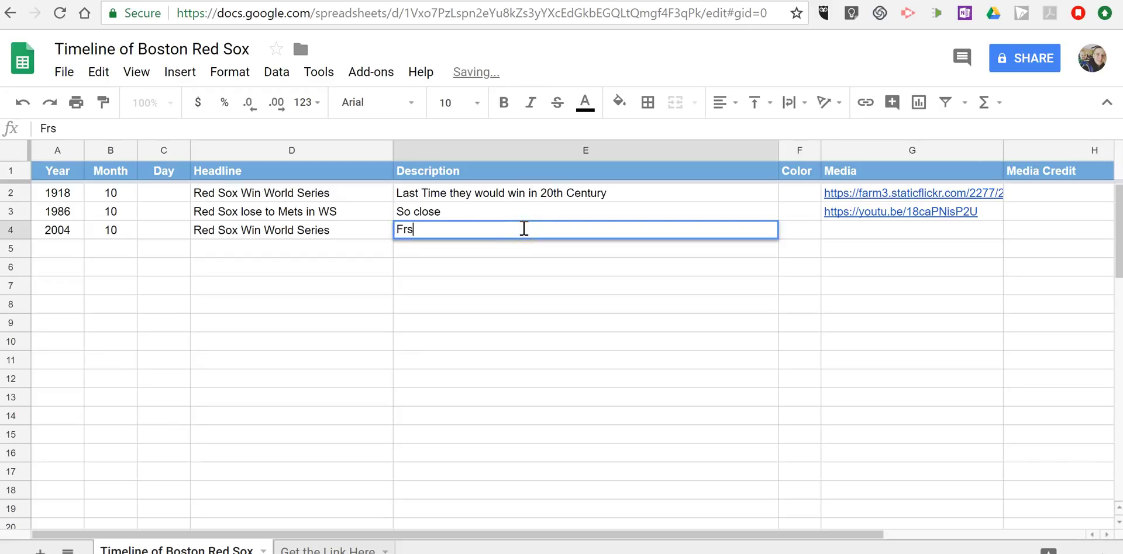
{"action": "type", "text": "Fr"}
{"action": "key", "text": "BackSpace"}
{"action": "type", "text": "irst time in 86 years."}
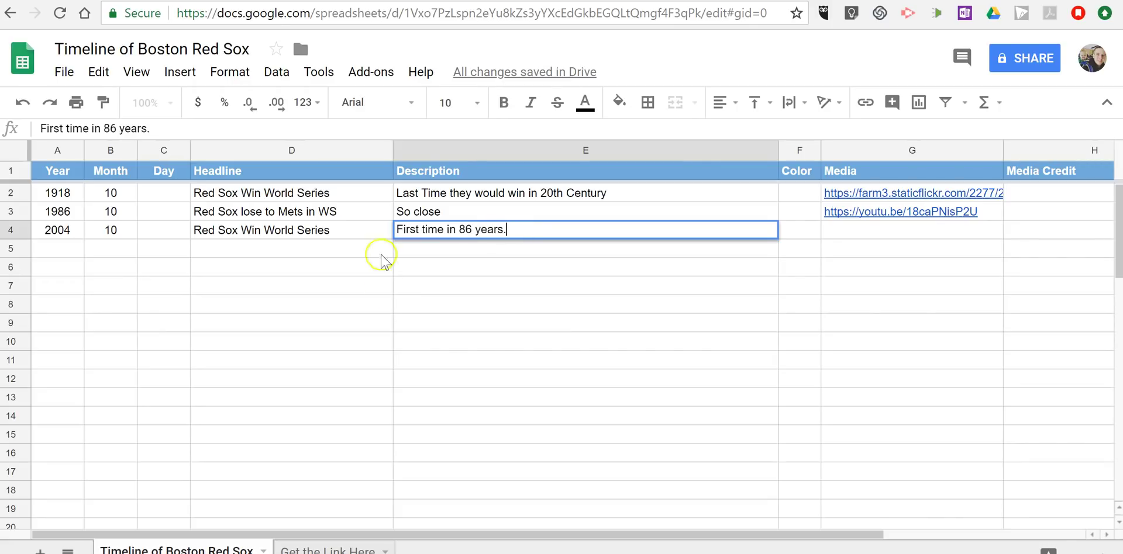
- Switch to the YouTube video Red Sox break the "Curse" and copy its share link
{"action": "left_click", "coordinate": [639, 427]}
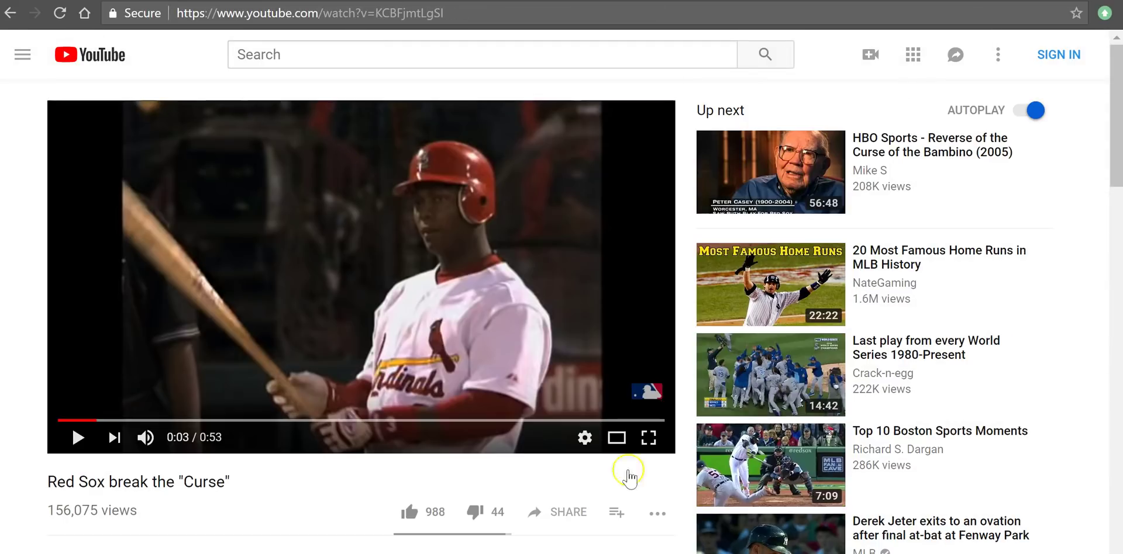
{"action": "scroll", "coordinate": [624, 465], "scroll_direction": "down", "scroll_amount": 3}
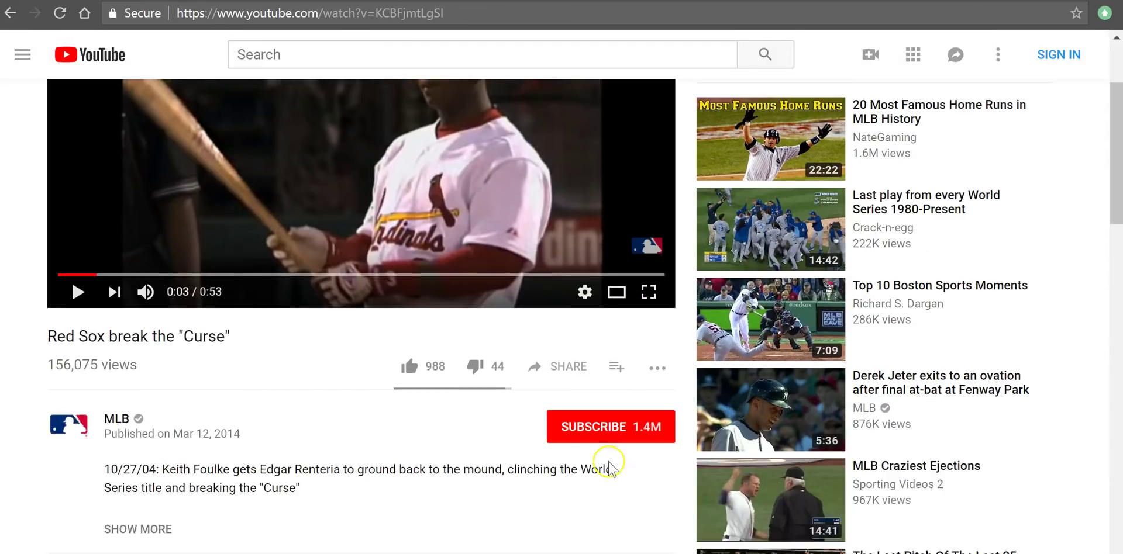
{"action": "left_click", "coordinate": [565, 335]}
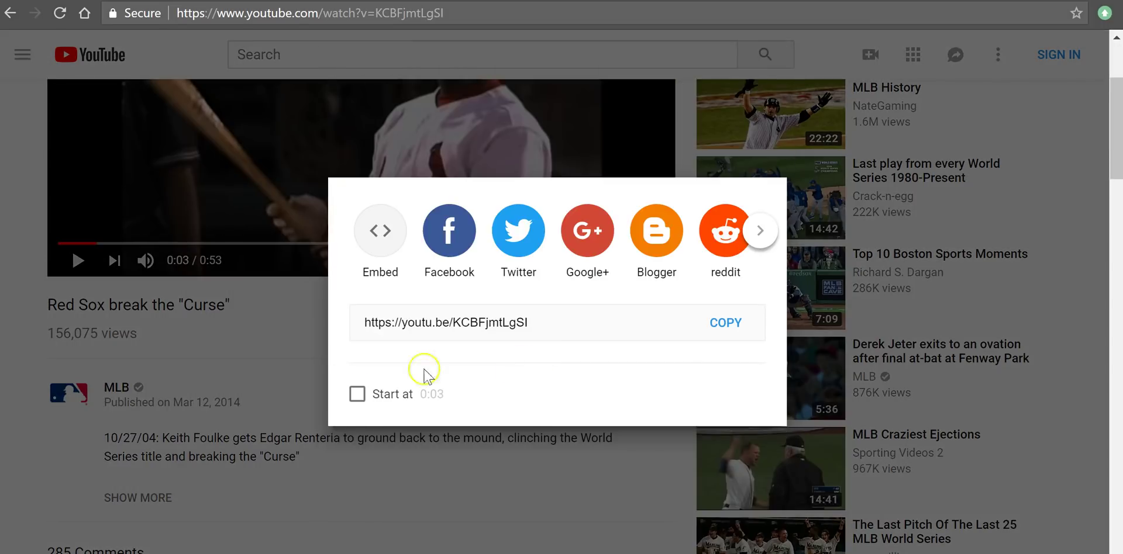
{"action": "left_click", "coordinate": [725, 331]}
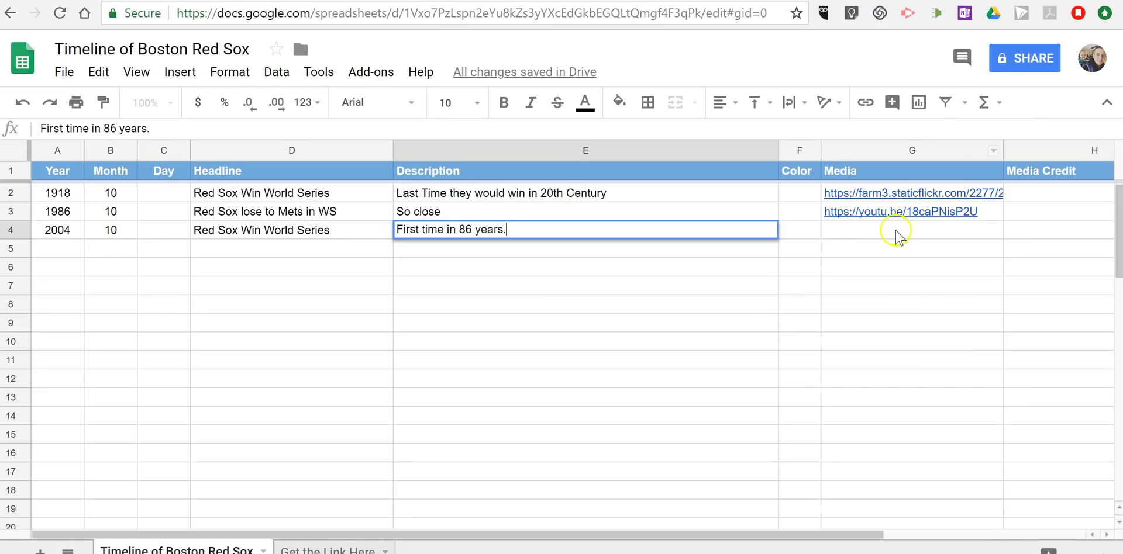
{"action": "double_click", "coordinate": [897, 230]}
{"action": "key", "text": "ctrl+v"}
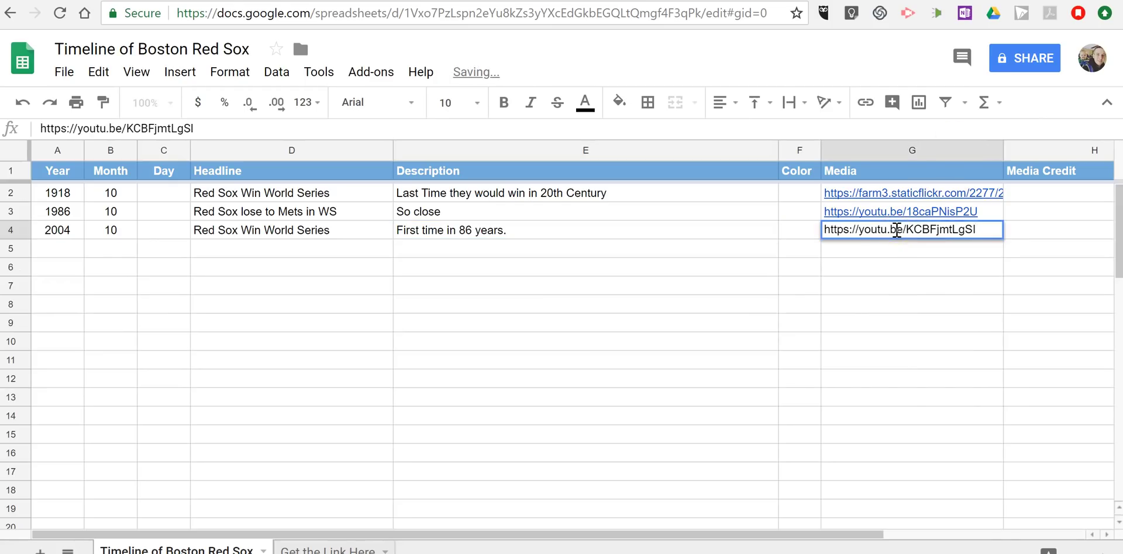
{"action": "key", "text": "Return"}
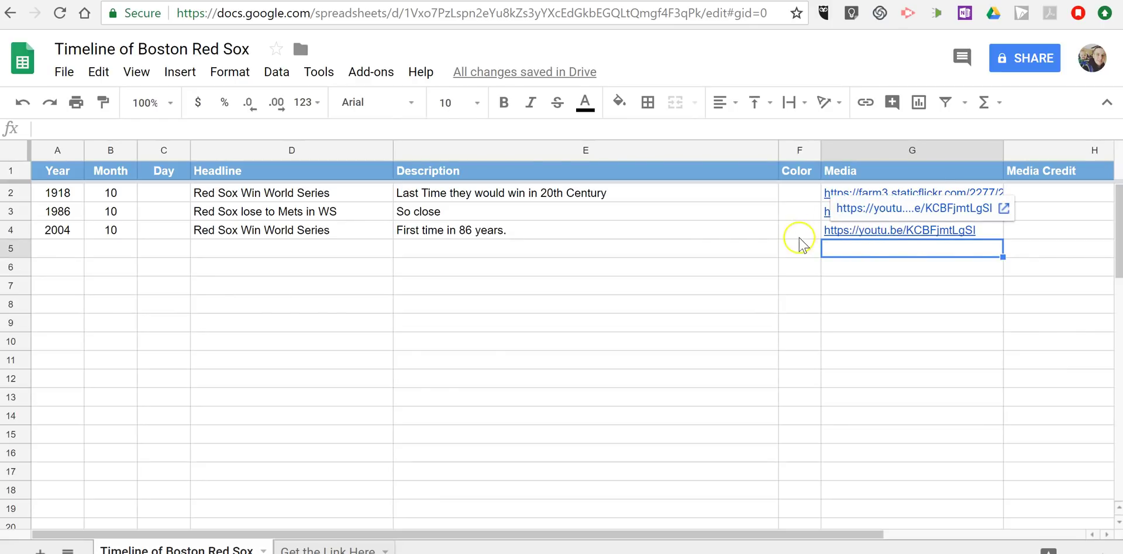
- Publish the entire spreadsheet to the web as a web page and close the publishing dialog
{"action": "left_click", "coordinate": [48, 114]}
{"action": "left_click", "coordinate": [61, 79]}
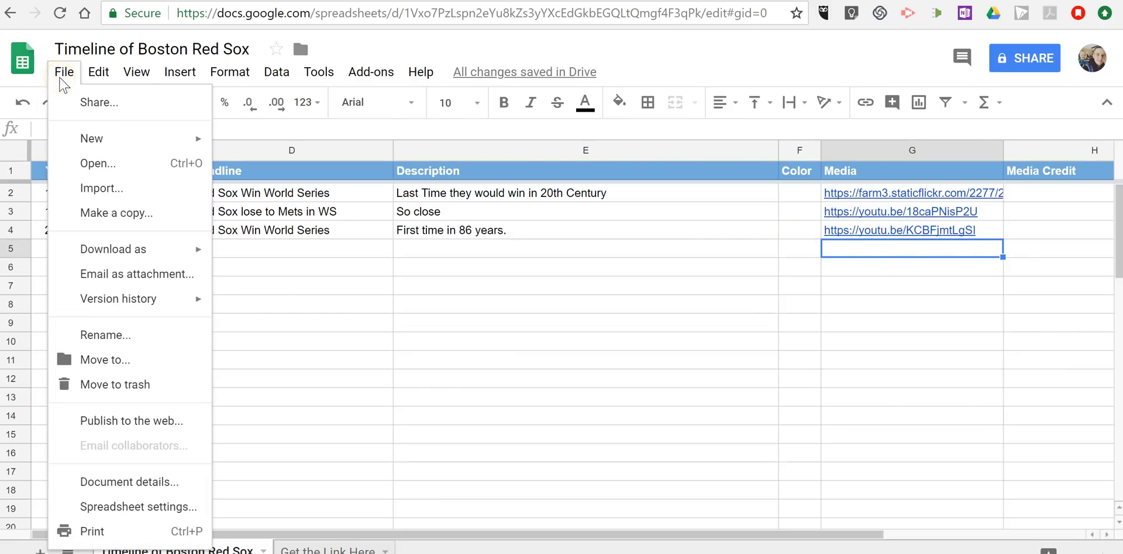
{"action": "left_click", "coordinate": [138, 421]}
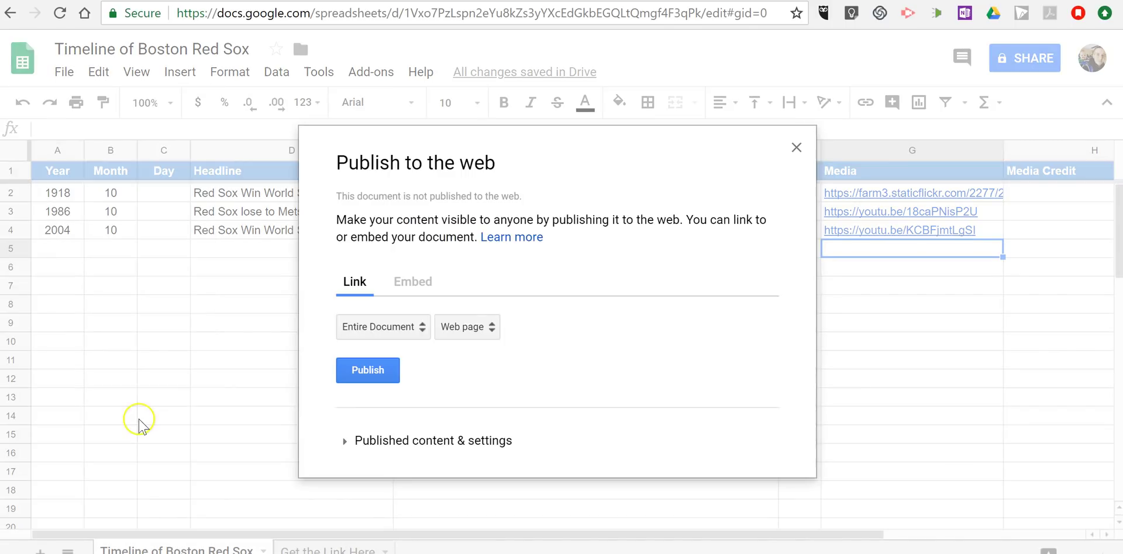
{"action": "left_click", "coordinate": [367, 374]}
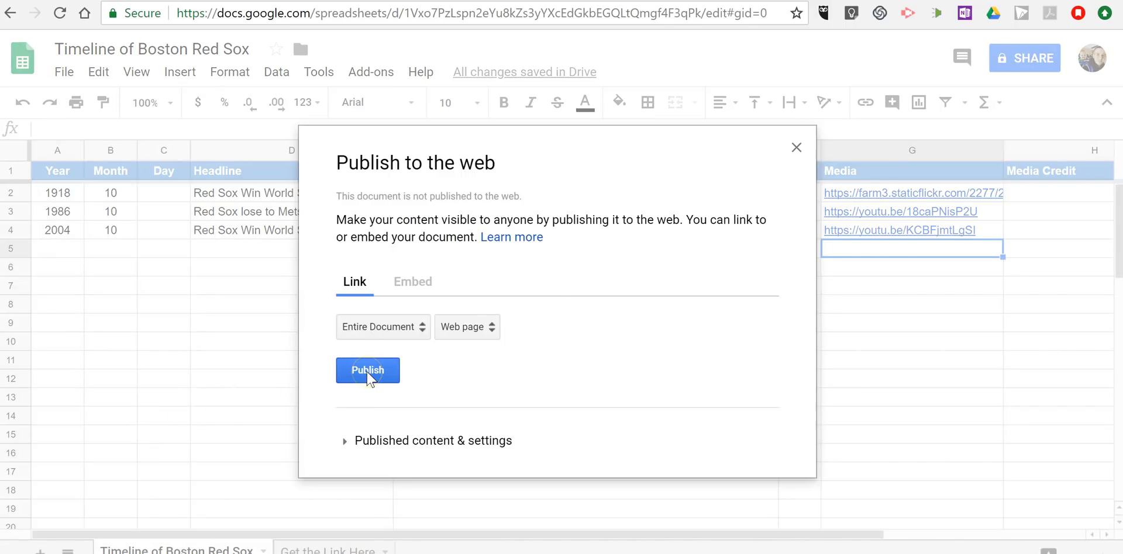
{"action": "left_click", "coordinate": [652, 110]}
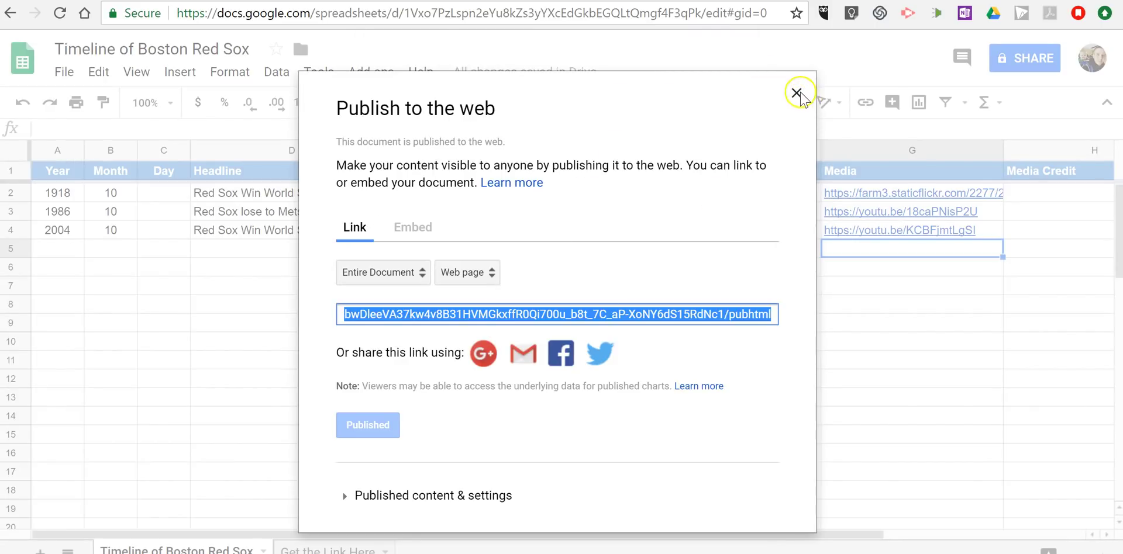
{"action": "left_click", "coordinate": [796, 93]}
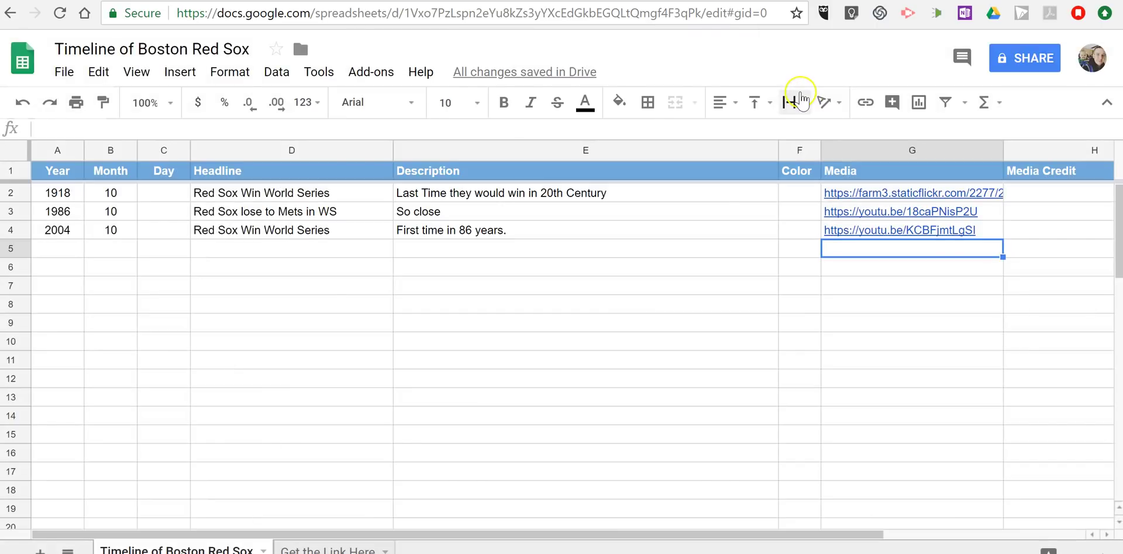
- Open the Flippity timeline through the link on the Get the Link Here sheet and expand the 1918 event to check its image and description
{"action": "left_click", "coordinate": [318, 549]}
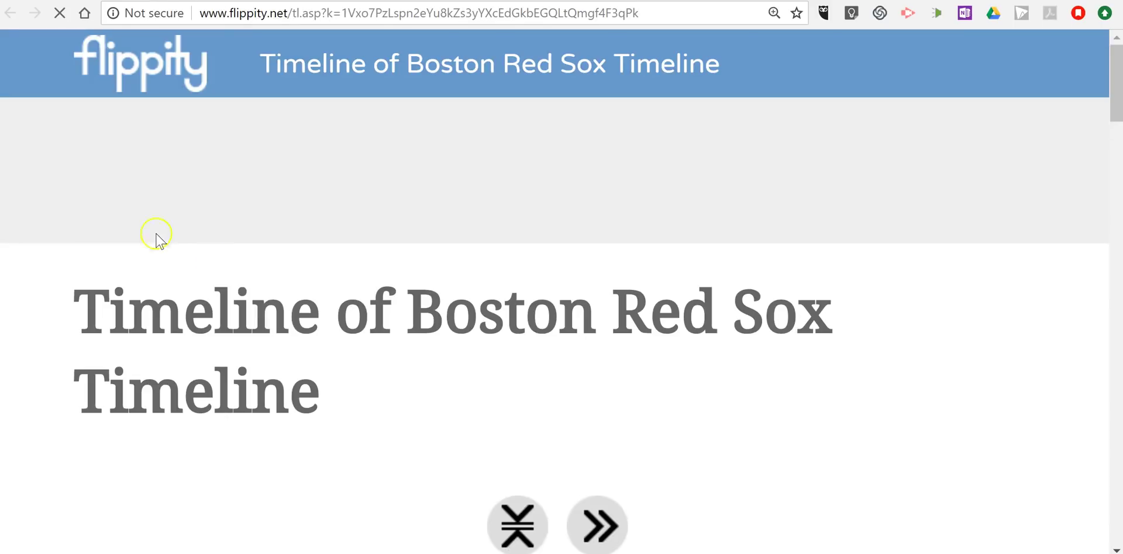
{"action": "scroll", "coordinate": [426, 254], "scroll_direction": "down", "scroll_amount": 2}
{"action": "scroll", "coordinate": [398, 216], "scroll_direction": "down", "scroll_amount": 3}
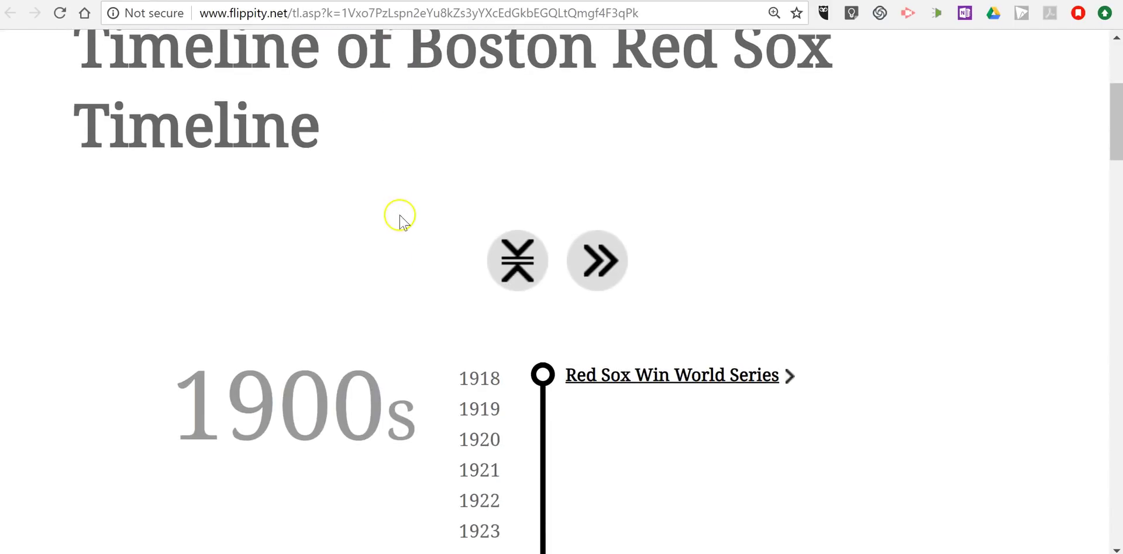
{"action": "scroll", "coordinate": [399, 223], "scroll_direction": "down", "scroll_amount": 12}
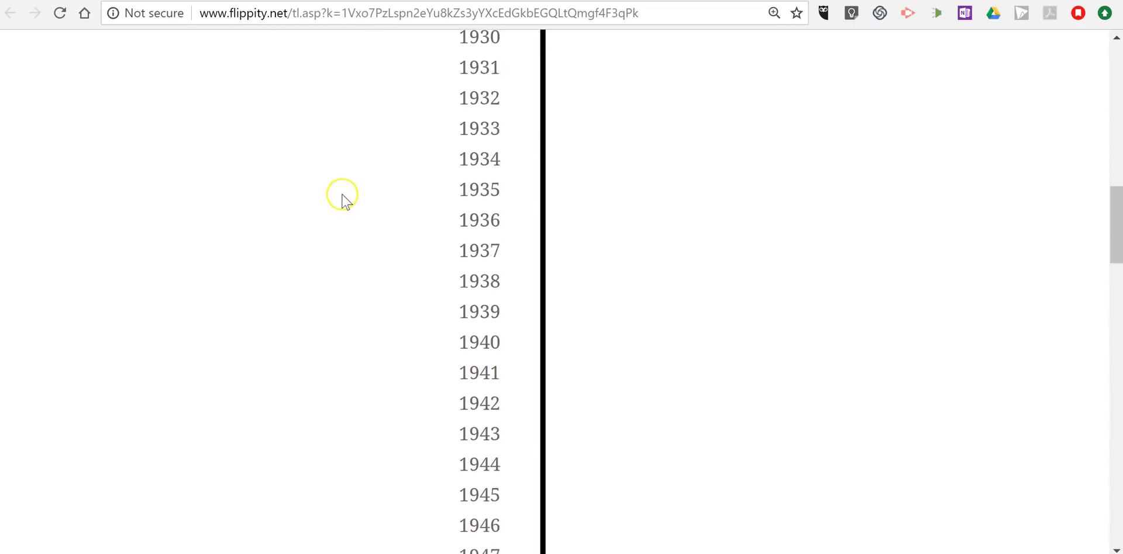
{"action": "scroll", "coordinate": [342, 199], "scroll_direction": "up", "scroll_amount": 9}
{"action": "left_click", "coordinate": [658, 206]}
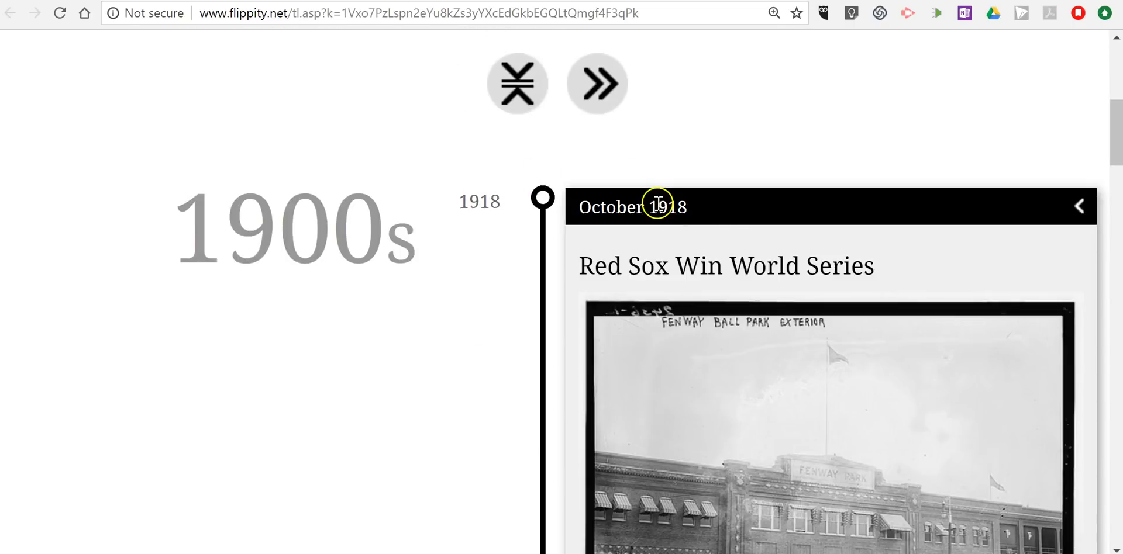
{"action": "scroll", "coordinate": [836, 258], "scroll_direction": "down", "scroll_amount": 6}
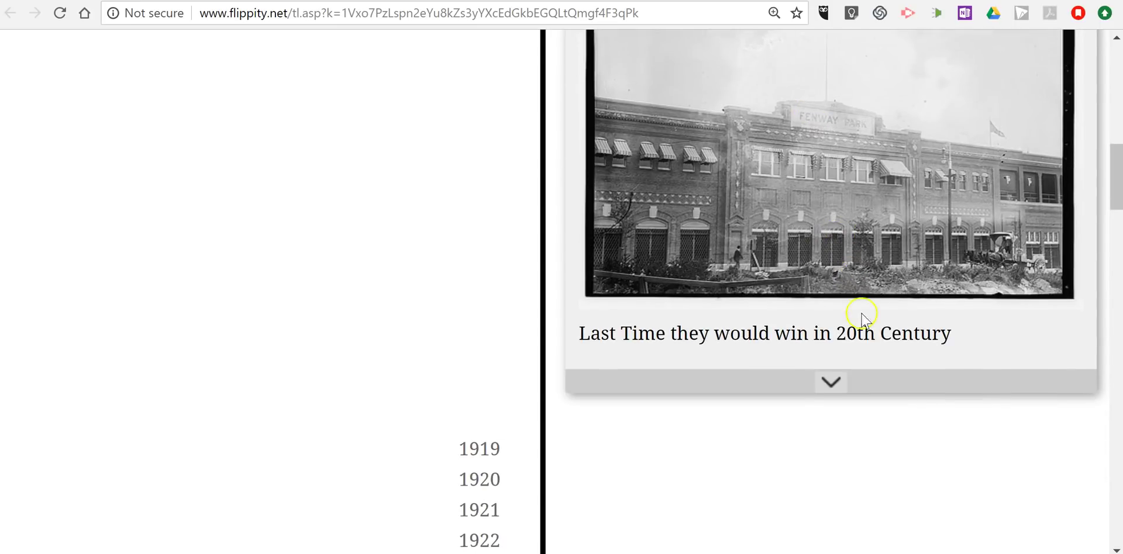
- Expand the 1986 event on the Flippity timeline and check its video and description
{"action": "scroll", "coordinate": [848, 281], "scroll_direction": "down", "scroll_amount": 20}
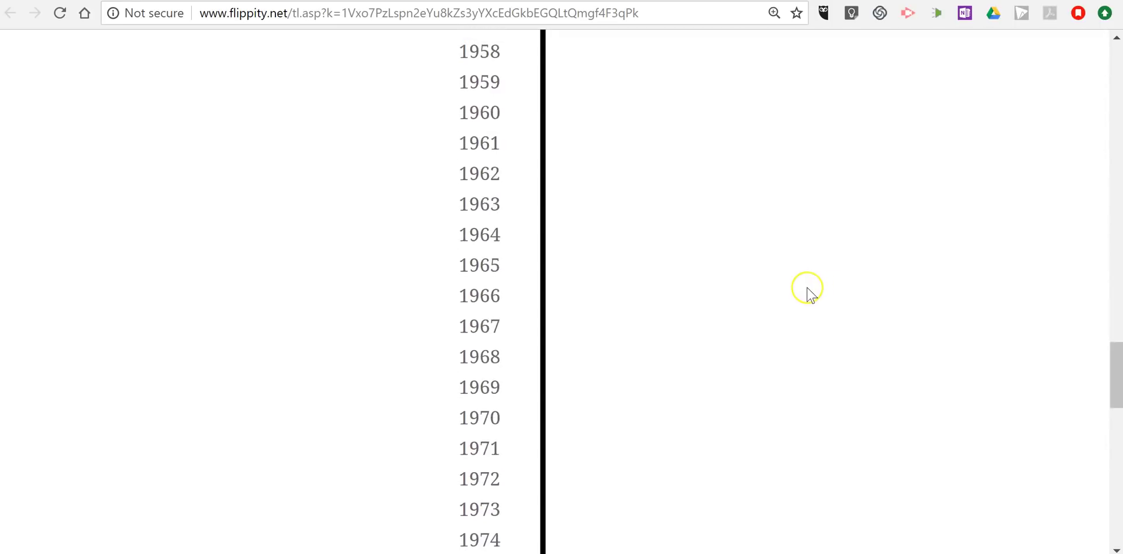
{"action": "scroll", "coordinate": [807, 290], "scroll_direction": "down", "scroll_amount": 12}
{"action": "left_click", "coordinate": [713, 188]}
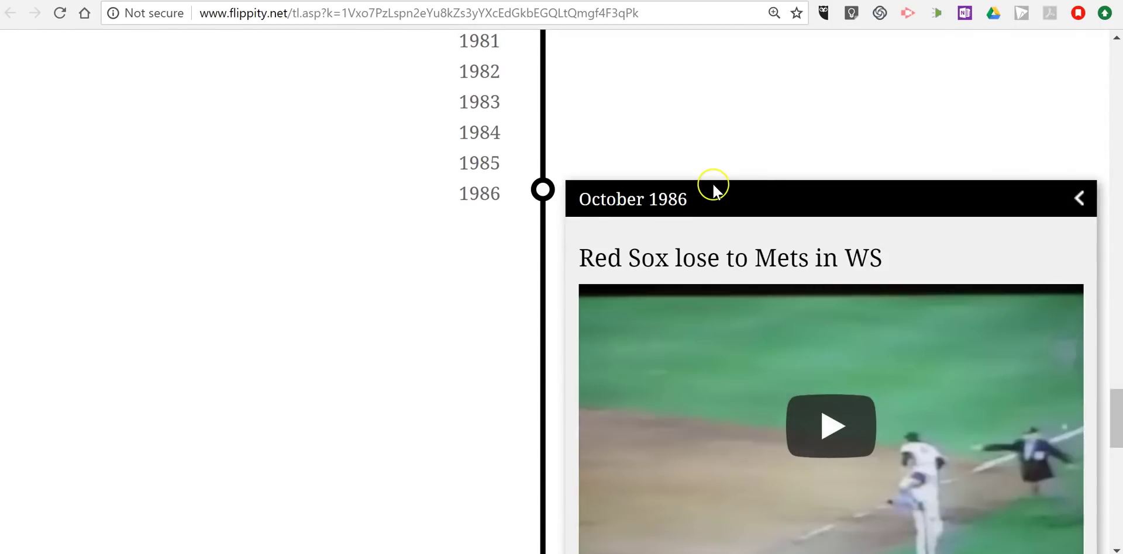
{"action": "scroll", "coordinate": [830, 257], "scroll_direction": "down", "scroll_amount": 4}
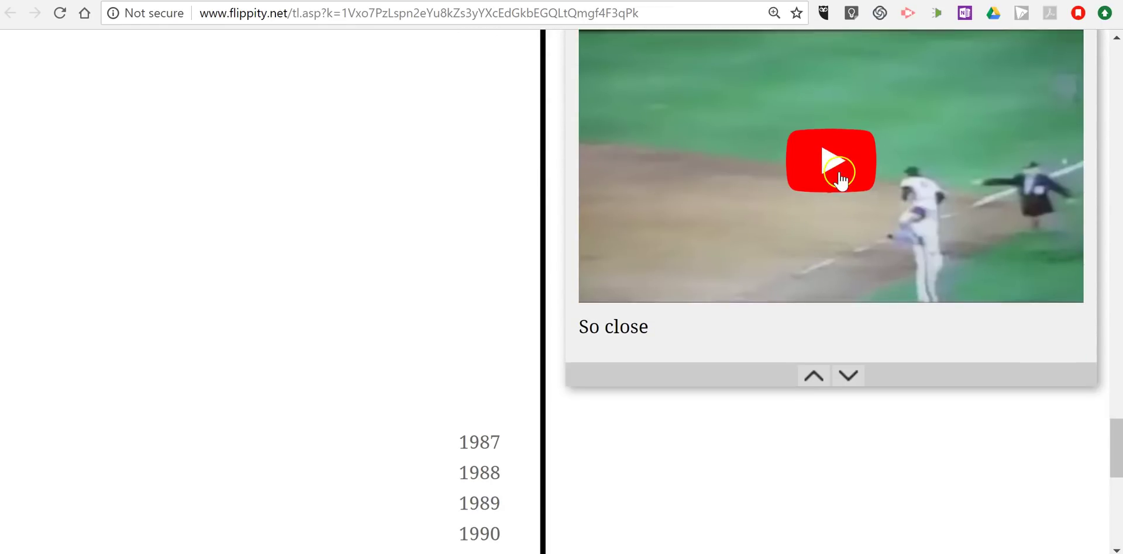
- Expand the 2004 event at the end of the Flippity timeline and check its video and description
{"action": "scroll", "coordinate": [603, 262], "scroll_direction": "down", "scroll_amount": 7}
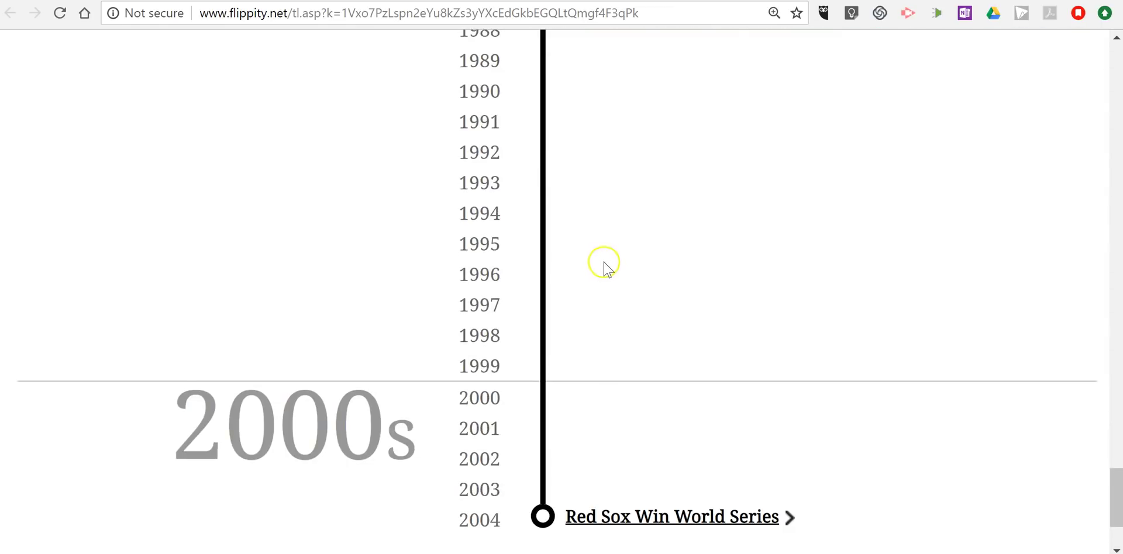
{"action": "scroll", "coordinate": [604, 262], "scroll_direction": "down", "scroll_amount": 3}
{"action": "left_click", "coordinate": [697, 363]}
{"action": "scroll", "coordinate": [821, 273], "scroll_direction": "down", "scroll_amount": 3}
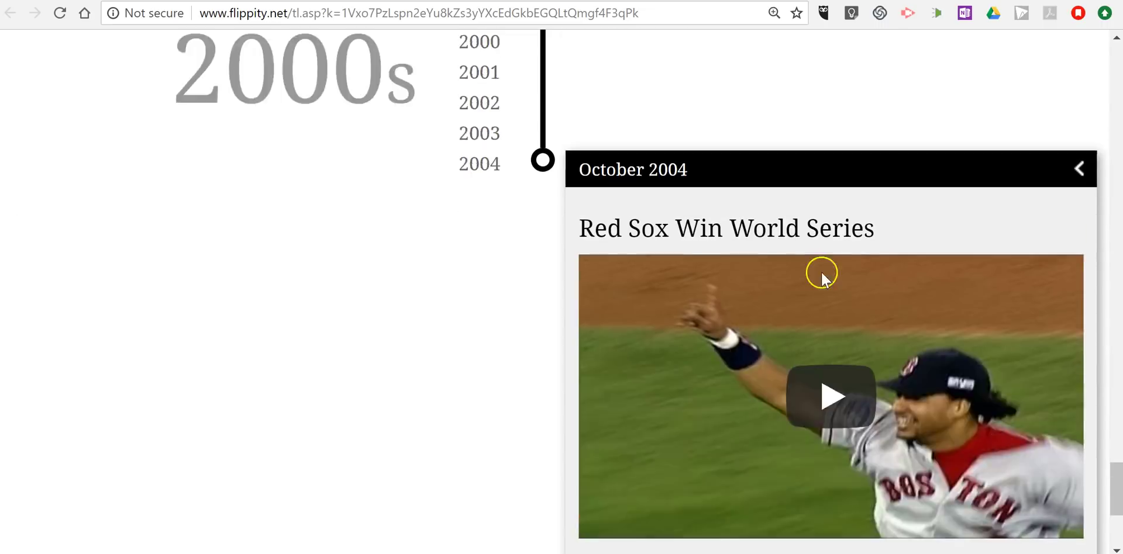
{"action": "scroll", "coordinate": [821, 274], "scroll_direction": "down", "scroll_amount": 2}
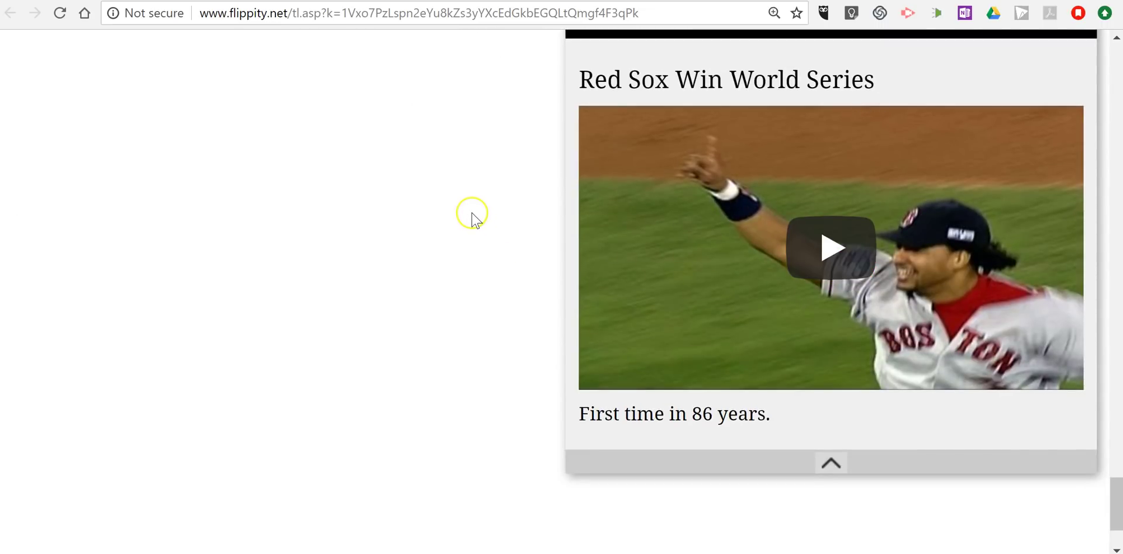
- Return to the event sheet of the timeline spreadsheet and set the 2004 event's day to 24
{"action": "key", "text": "ctrl+Tab"}
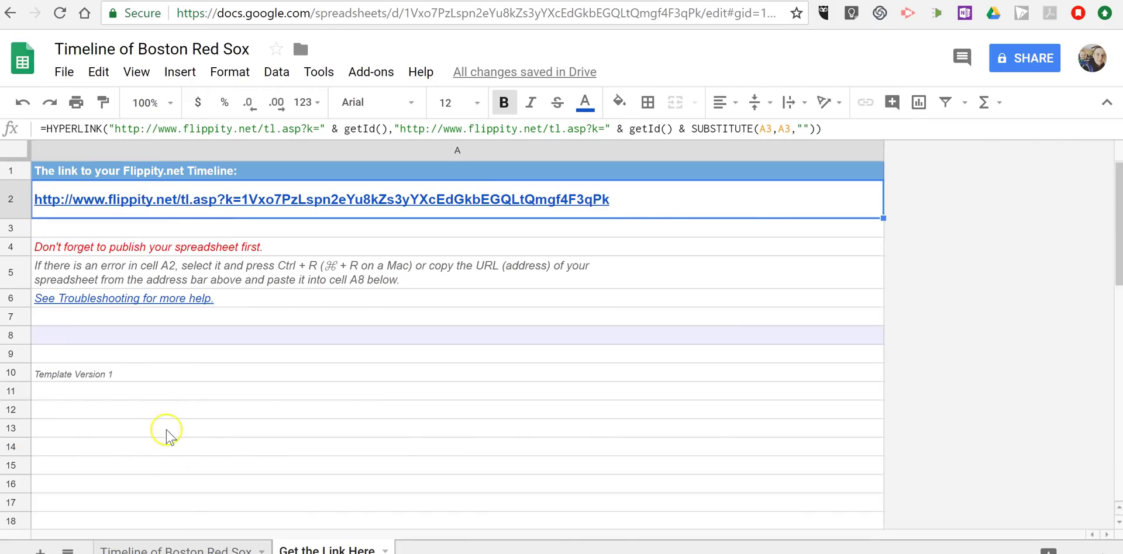
{"action": "left_click", "coordinate": [201, 548]}
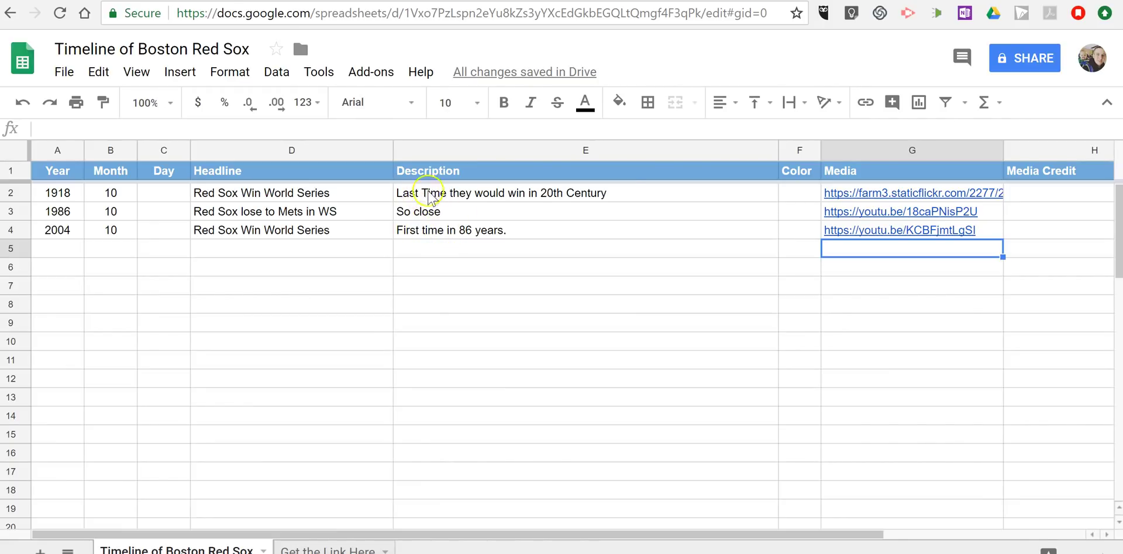
{"action": "left_click", "coordinate": [151, 235]}
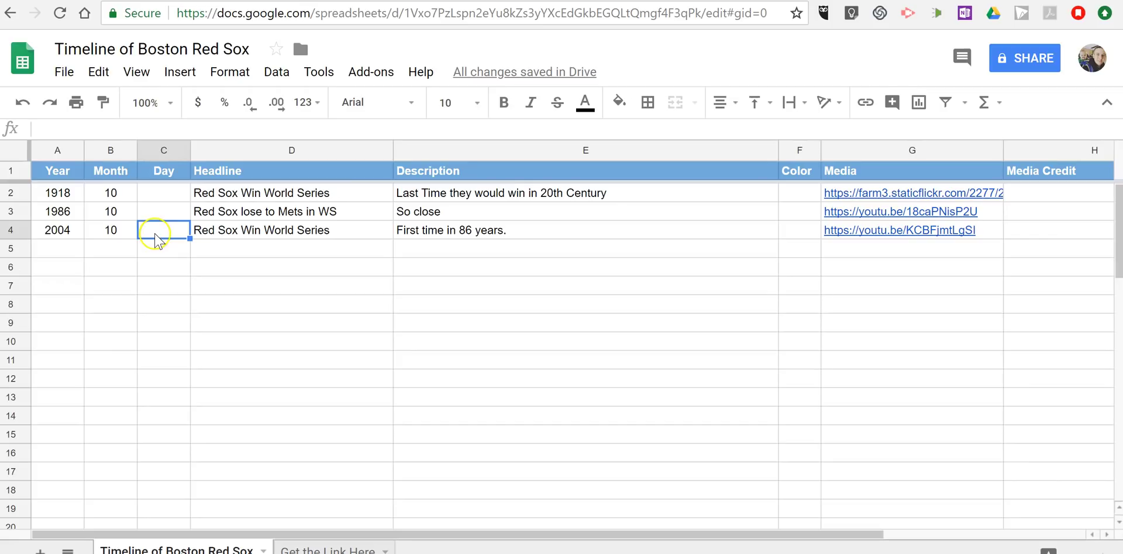
{"action": "double_click", "coordinate": [156, 234]}
{"action": "type", "text": "24"}
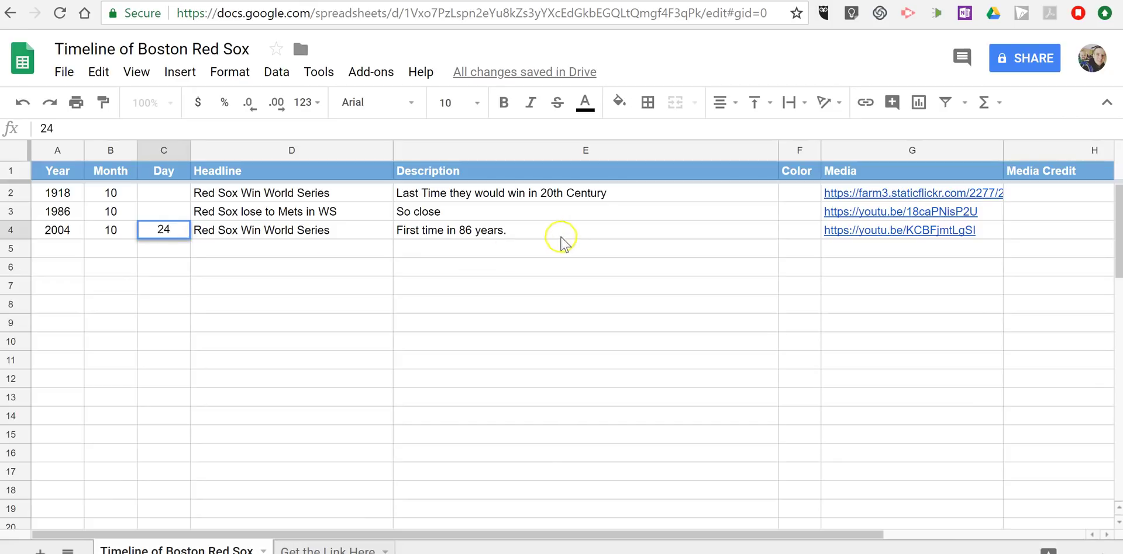
{"action": "left_click", "coordinate": [556, 233]}
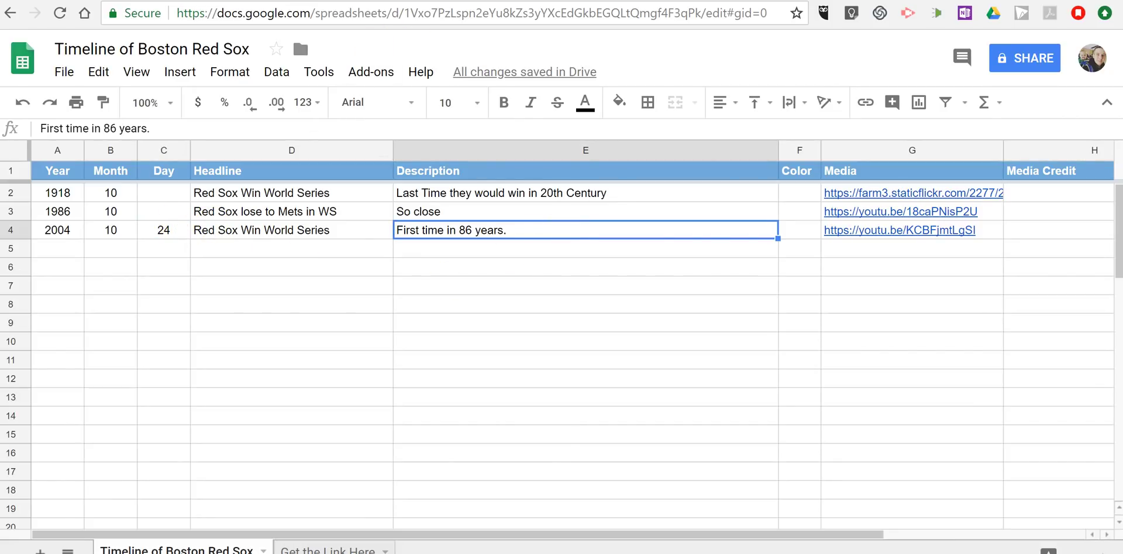
- Switch to the Flippity timeline, reload it, and expand the 2004 event to check its date
{"action": "key", "text": "ctrl+Tab"}
{"action": "left_click", "coordinate": [60, 13]}
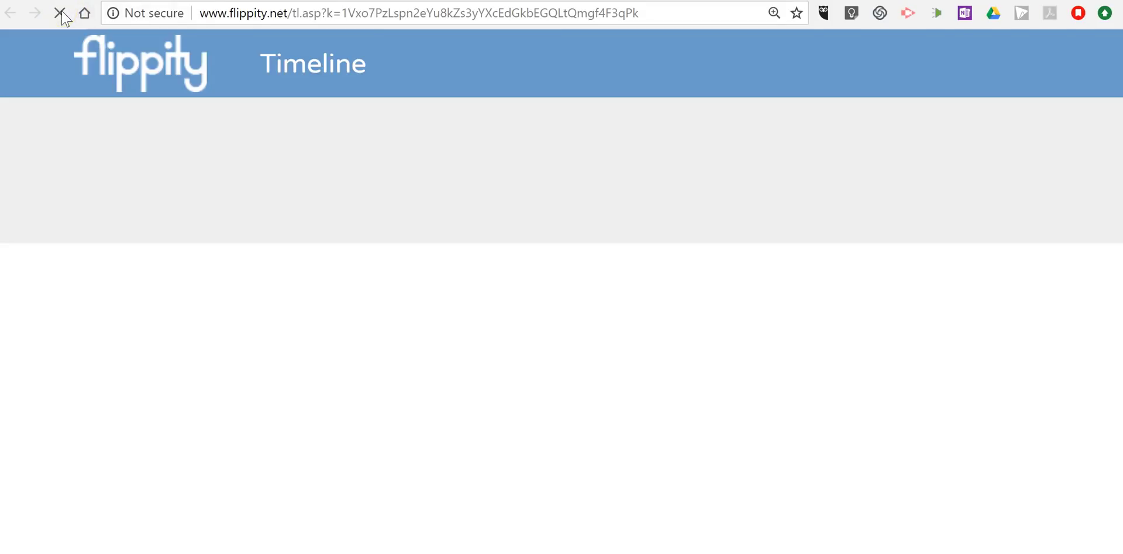
{"action": "scroll", "coordinate": [724, 318], "scroll_direction": "down", "scroll_amount": 3}
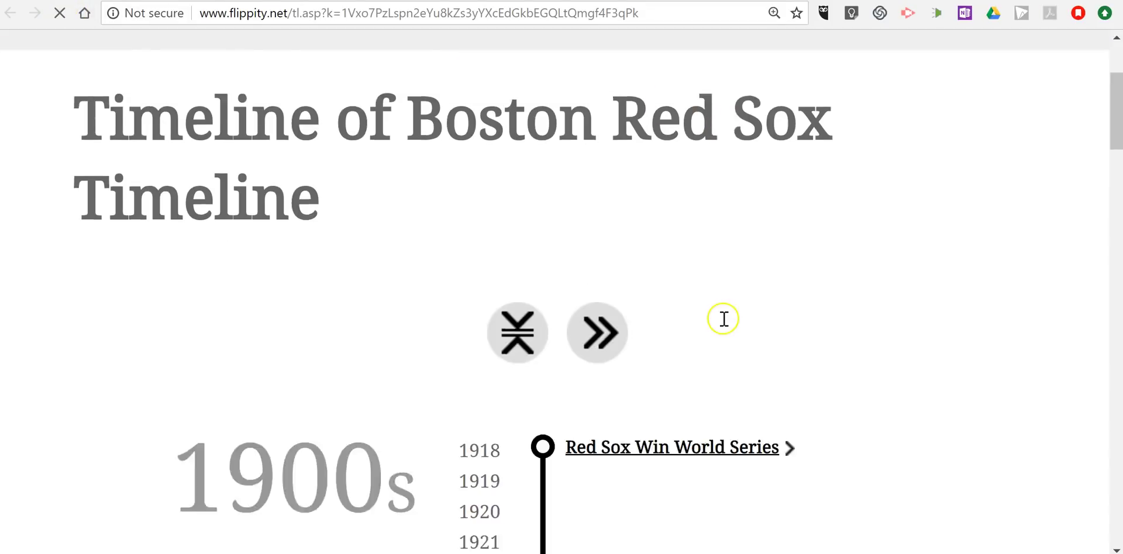
{"action": "scroll", "coordinate": [724, 318], "scroll_direction": "down", "scroll_amount": 20}
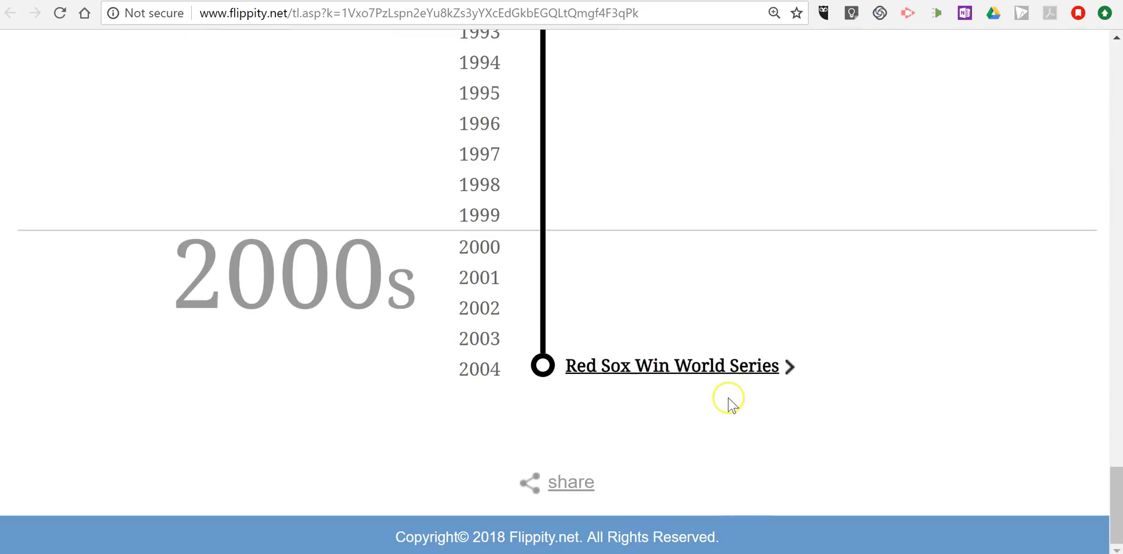
{"action": "left_click", "coordinate": [679, 368]}
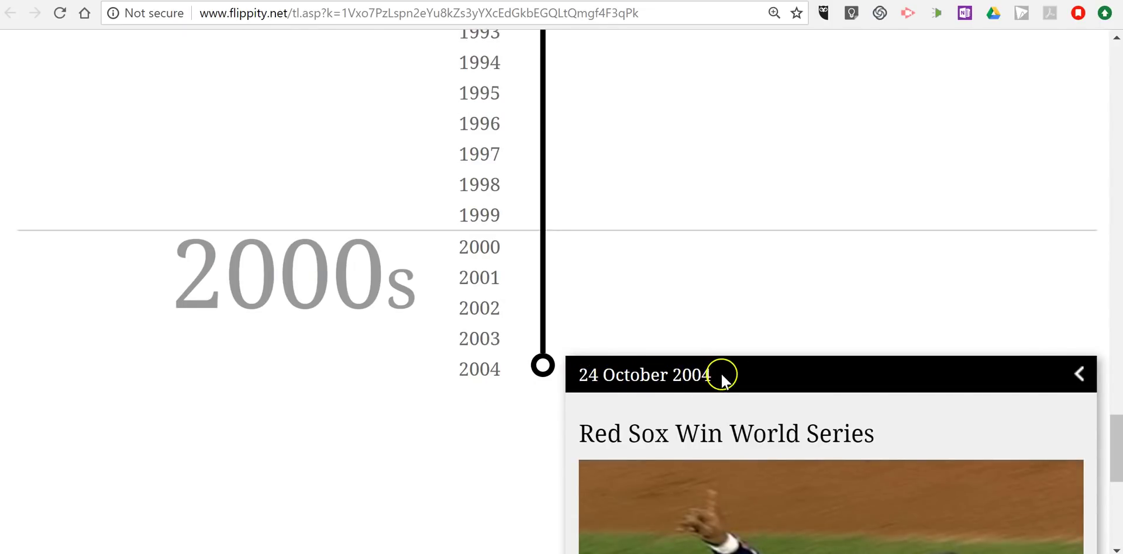
{"action": "scroll", "coordinate": [658, 433], "scroll_direction": "down", "scroll_amount": 3}
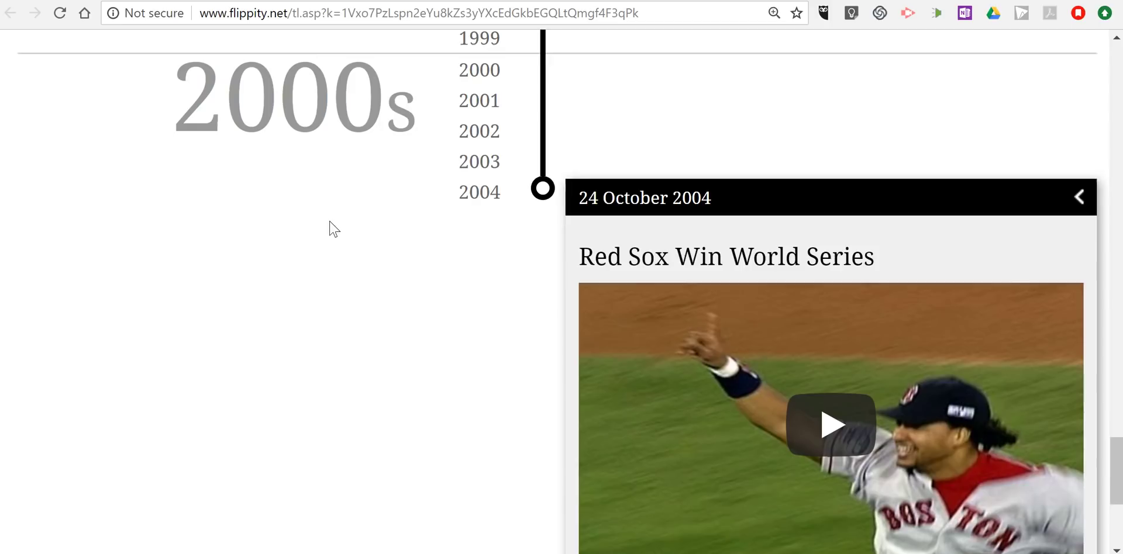
{"action": "left_click", "coordinate": [327, 231]}
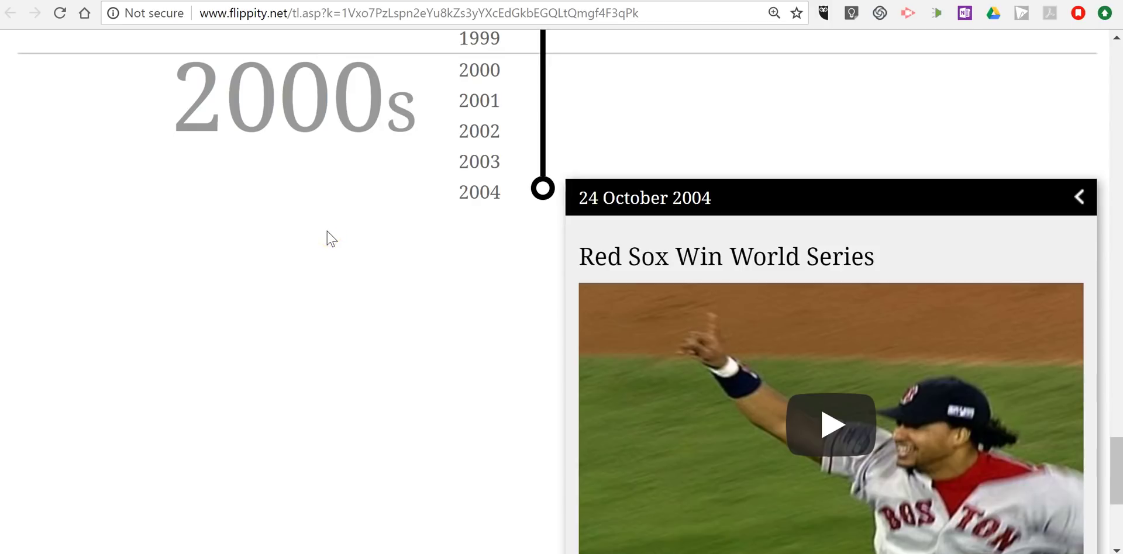